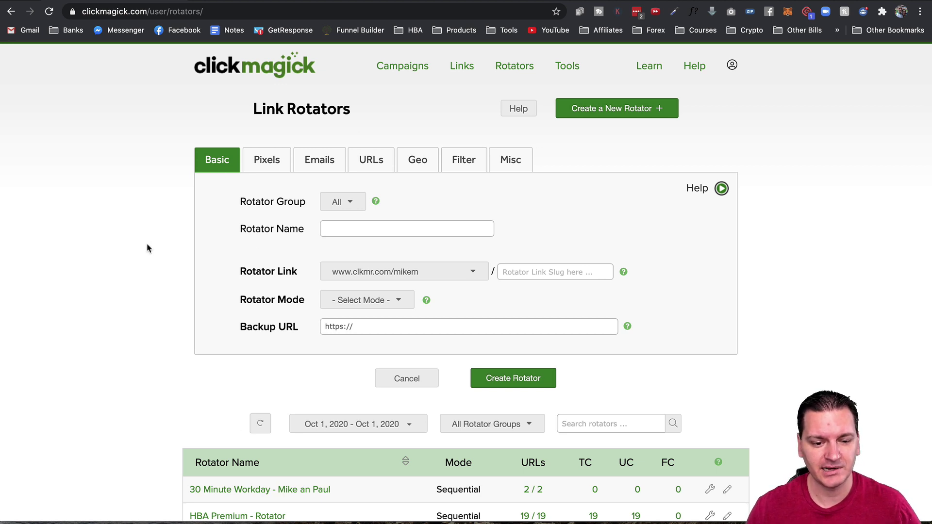
Display the Traffic Quality report for the Prosperity Club Premium and Team rotator
scroll(151, 242, down, 4)
scroll(233, 276, down, 1)
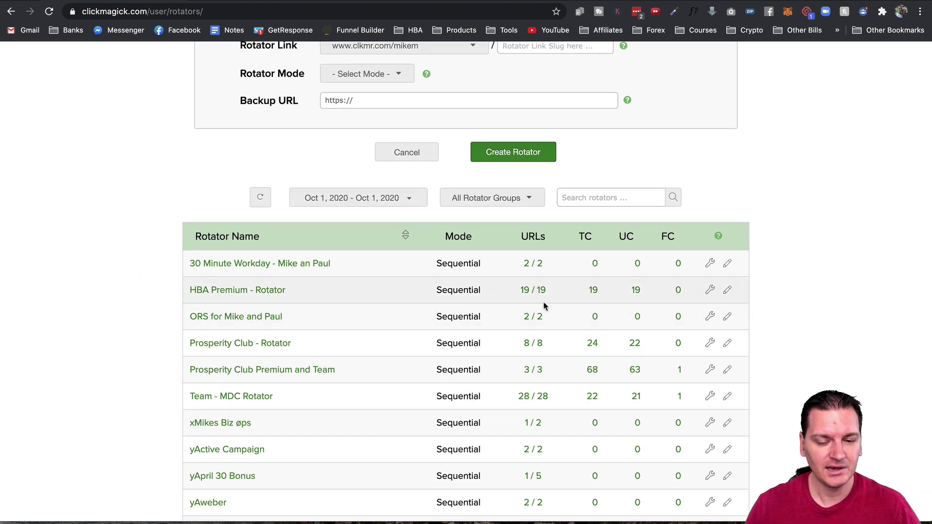
click(709, 370)
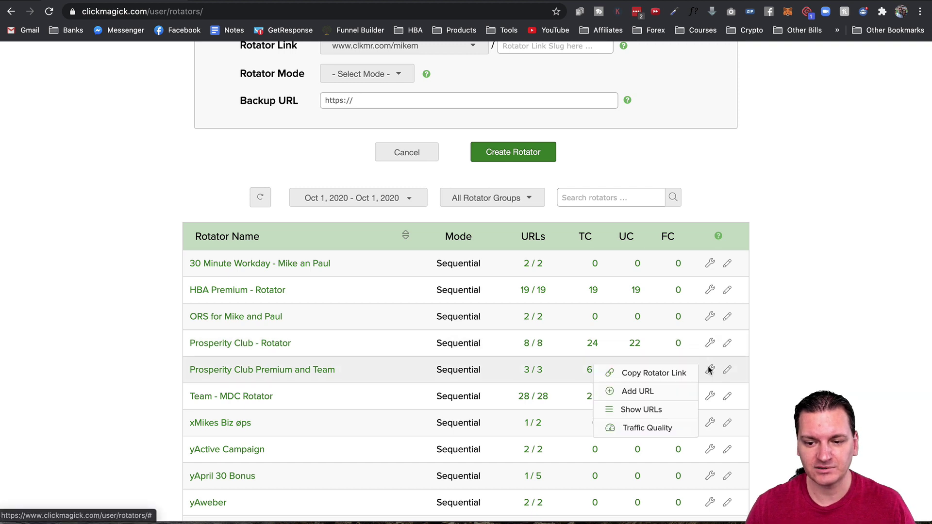
click(648, 428)
scroll(356, 423, down, 3)
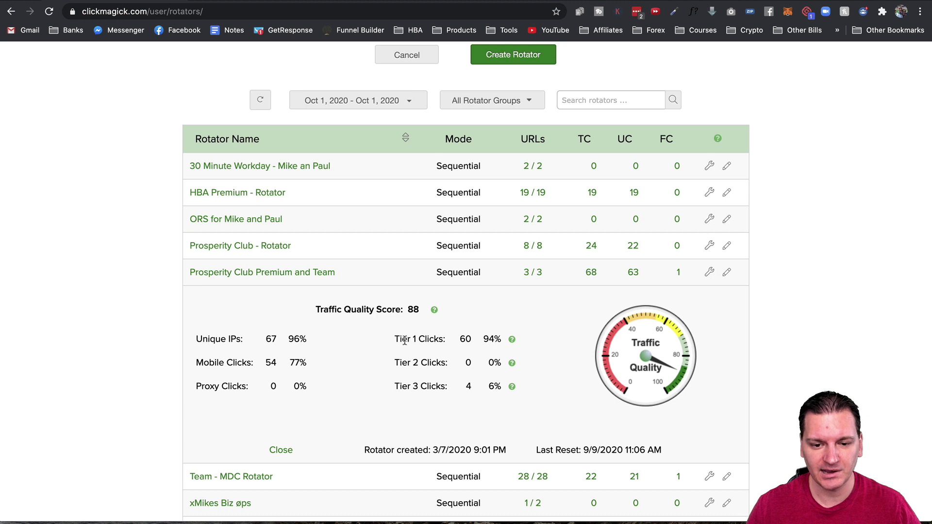
Examine the Tier 1 clicks and the mobile clicks share in the rotator's Traffic Quality report
drag(395, 339, 513, 341)
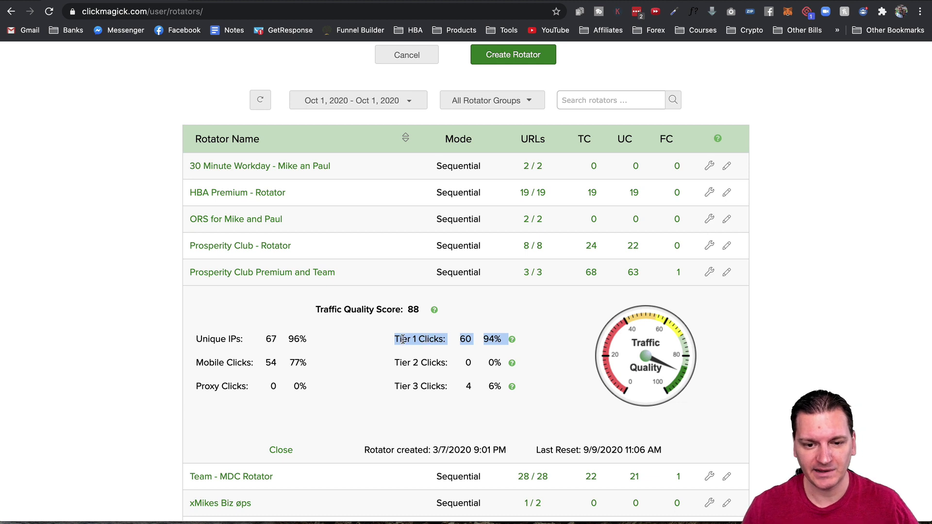
click(421, 339)
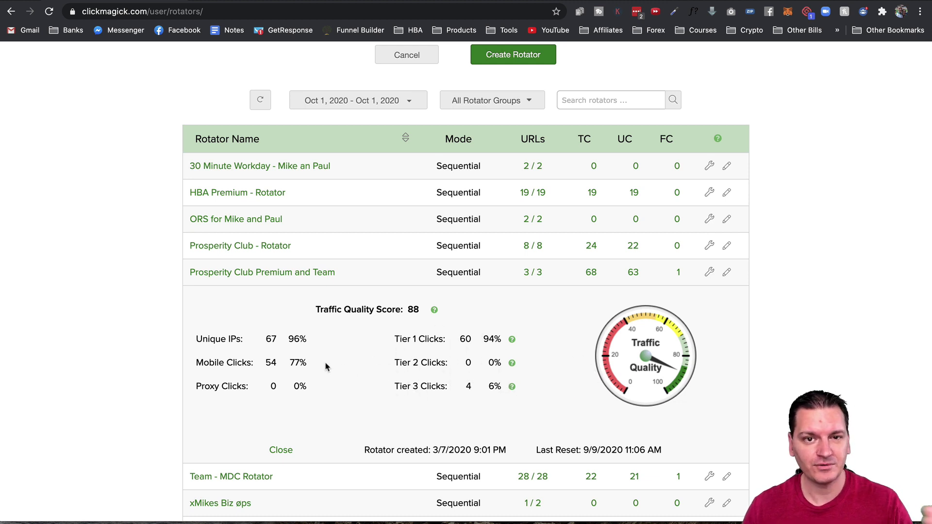
drag(308, 365, 198, 360)
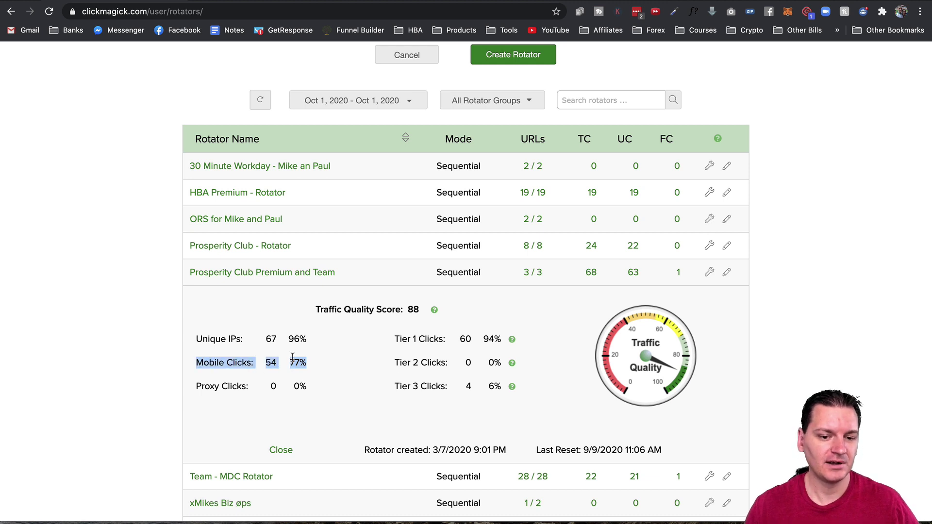
click(310, 362)
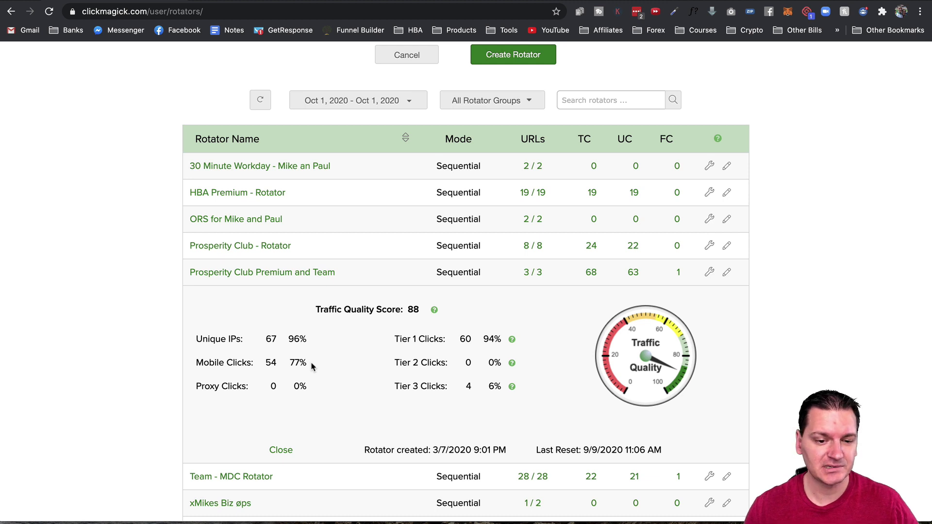
drag(312, 367, 286, 365)
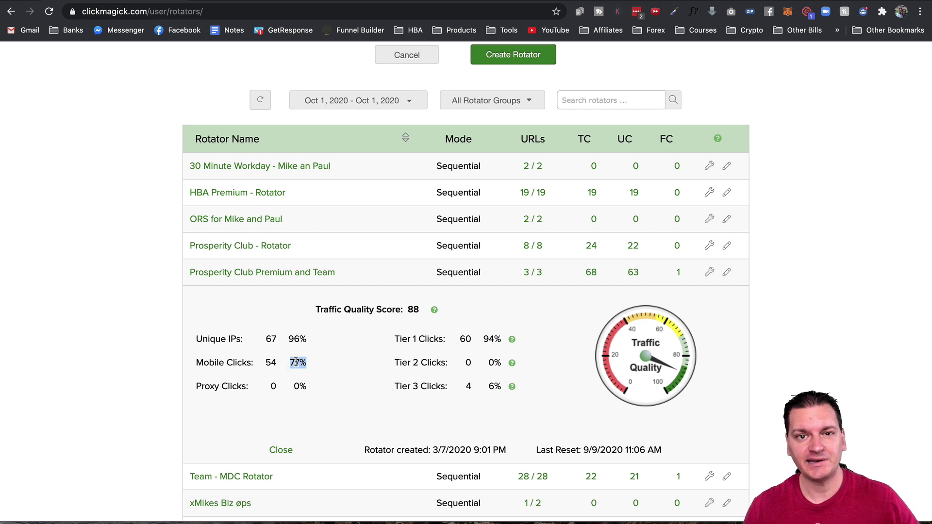
click(297, 362)
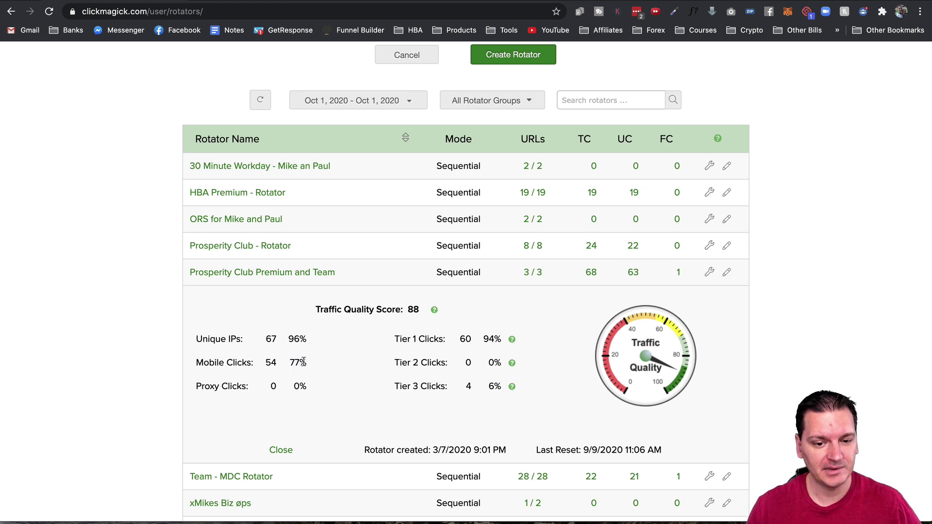
drag(307, 363, 290, 361)
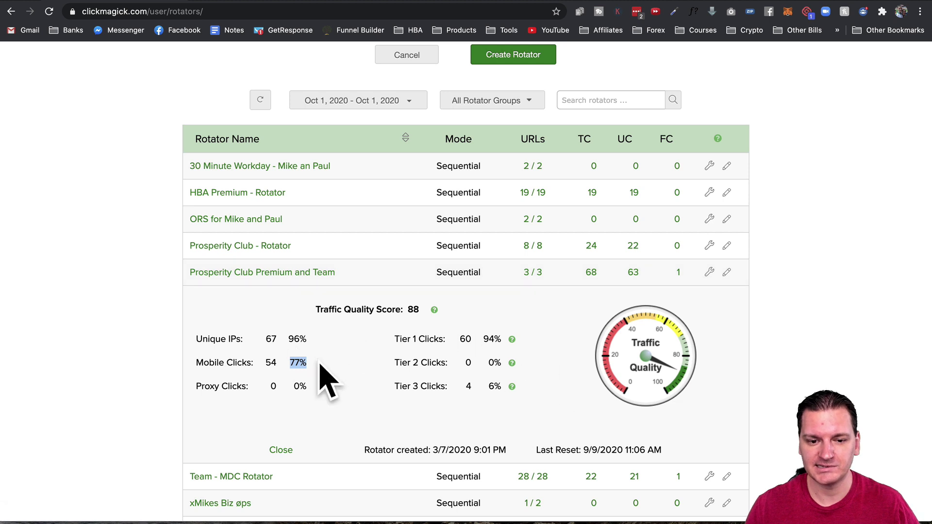
click(709, 273)
click(749, 322)
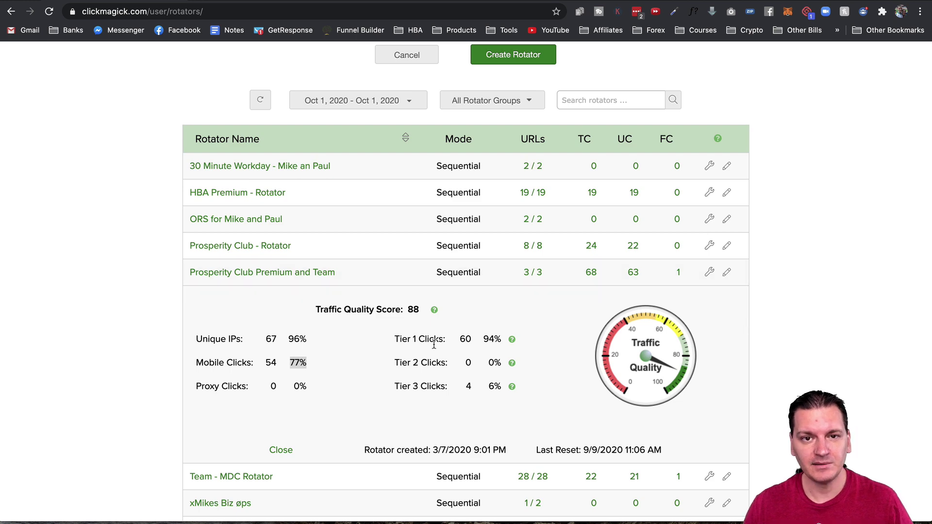
Review where pixels or other tracking codes can be added for the new rotator
scroll(421, 346, up, 5)
scroll(420, 345, up, 2)
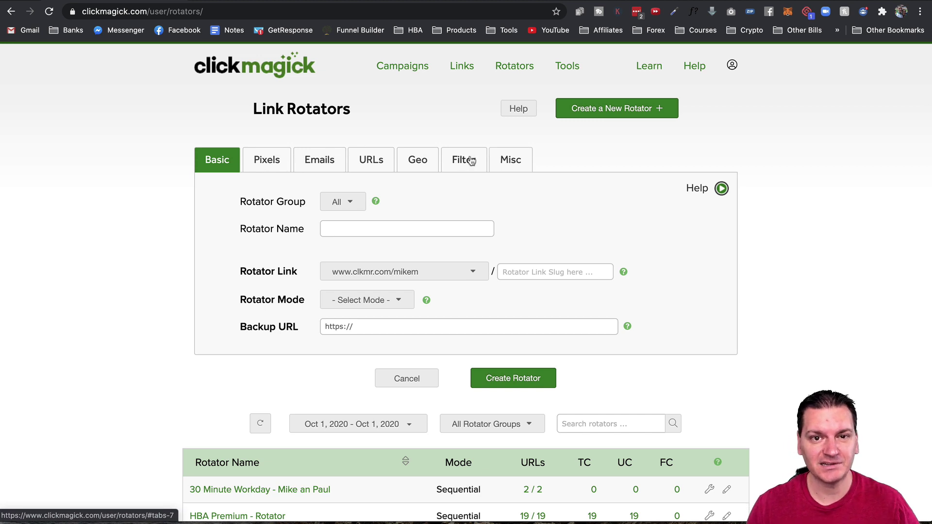
click(265, 161)
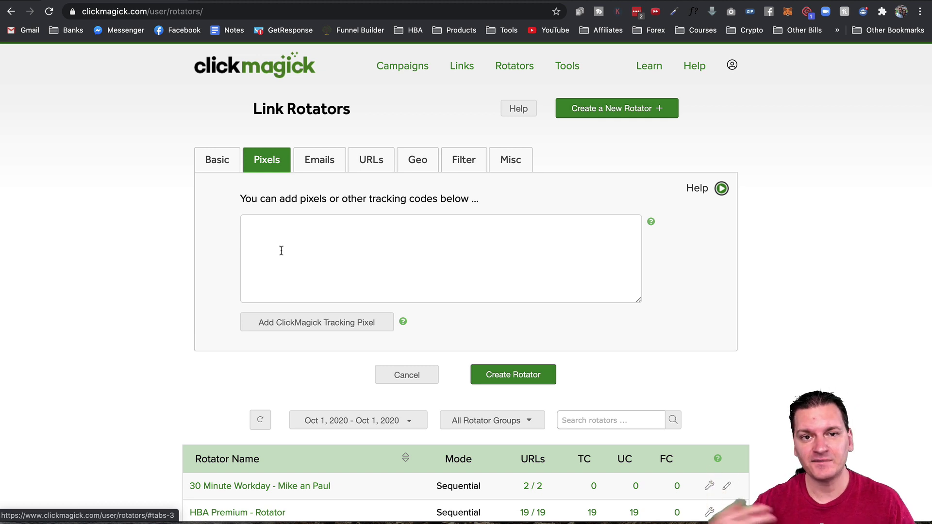
click(267, 221)
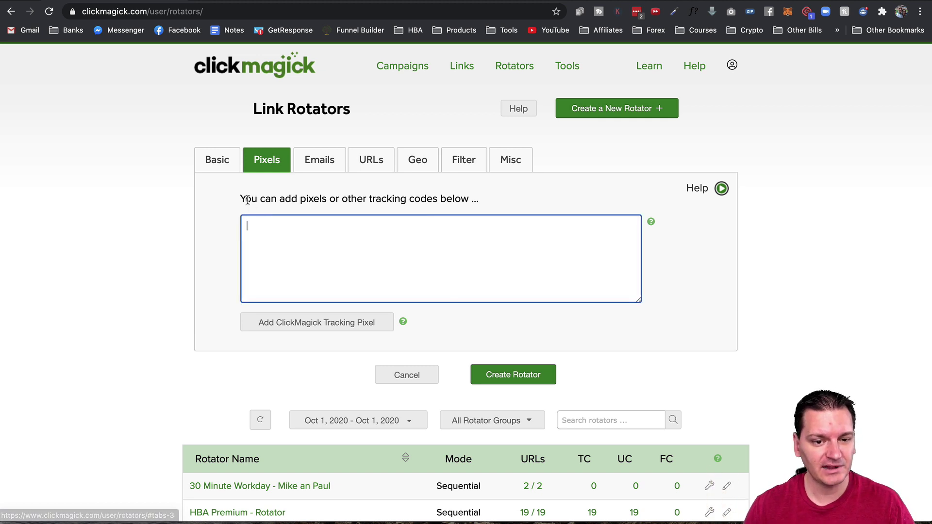
drag(245, 199, 481, 204)
click(334, 238)
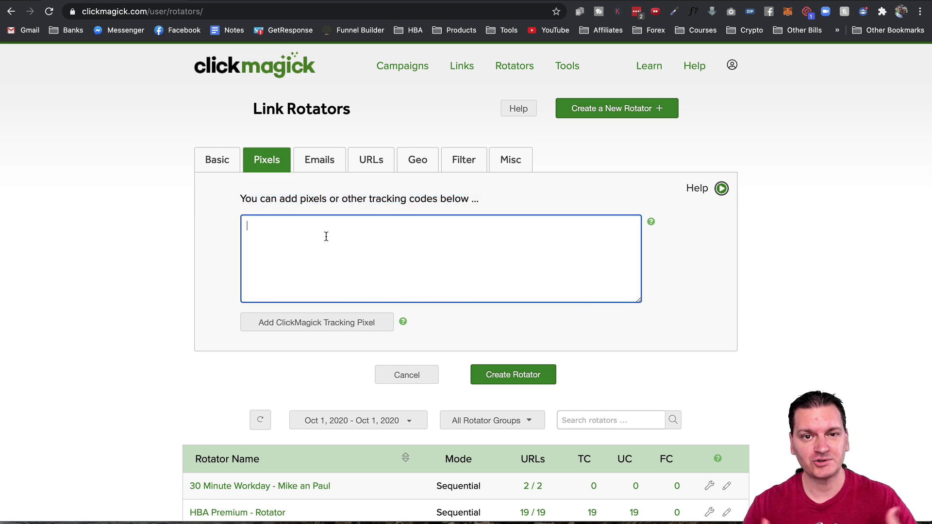
click(272, 195)
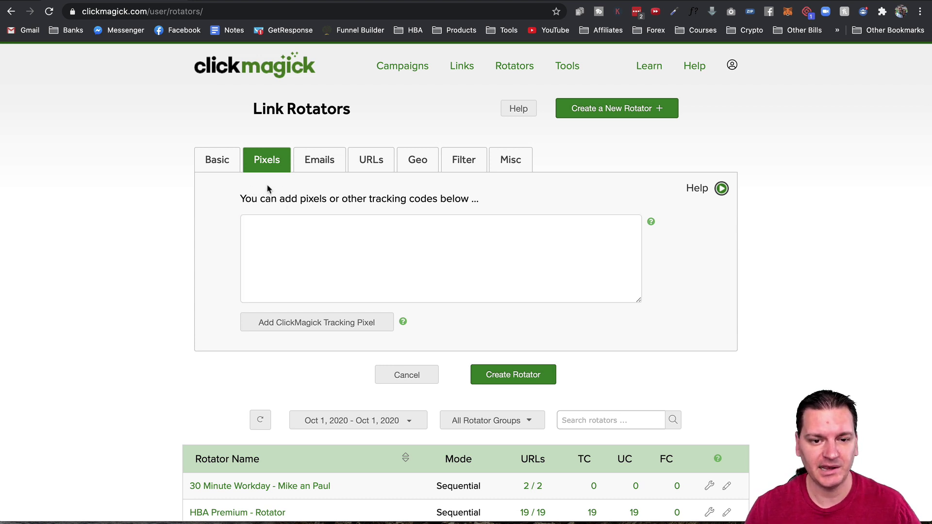
Review the new rotator's start and finish email settings and its Mobile URL and iOS URL fields
click(317, 163)
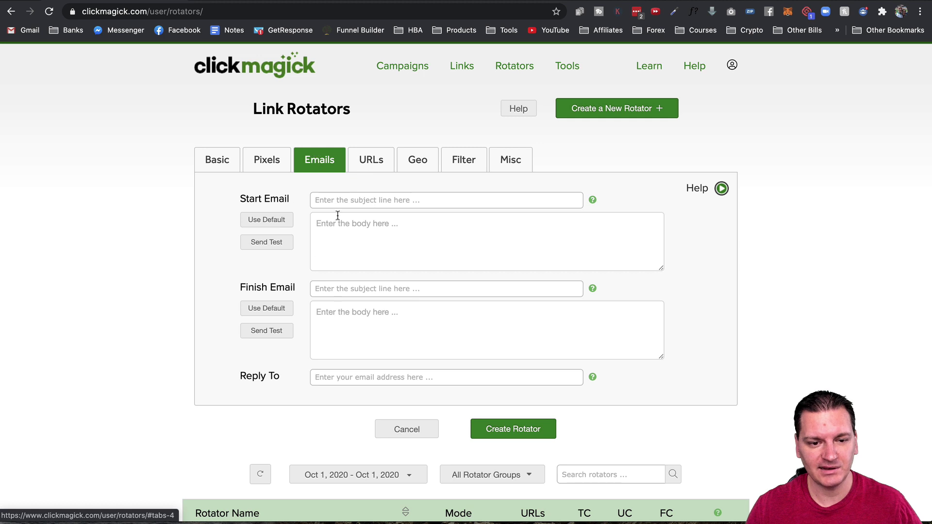
click(369, 161)
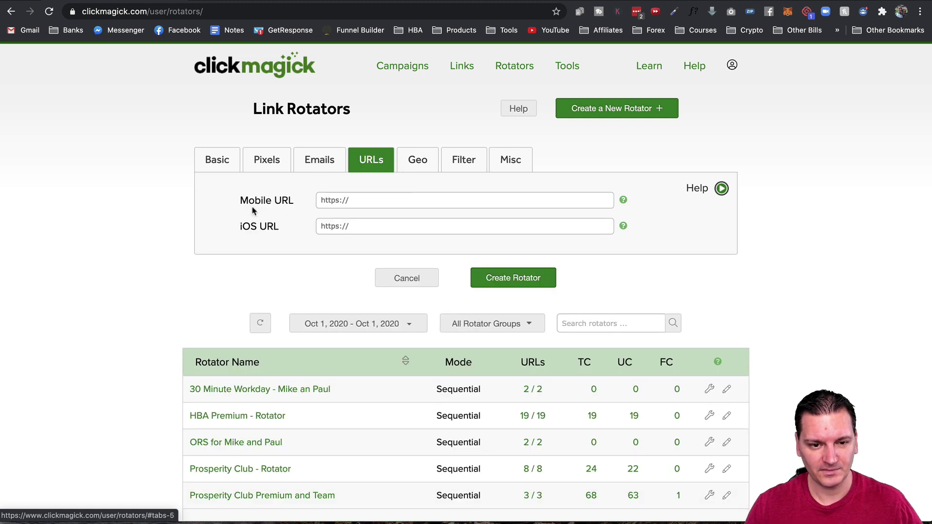
drag(240, 200, 293, 200)
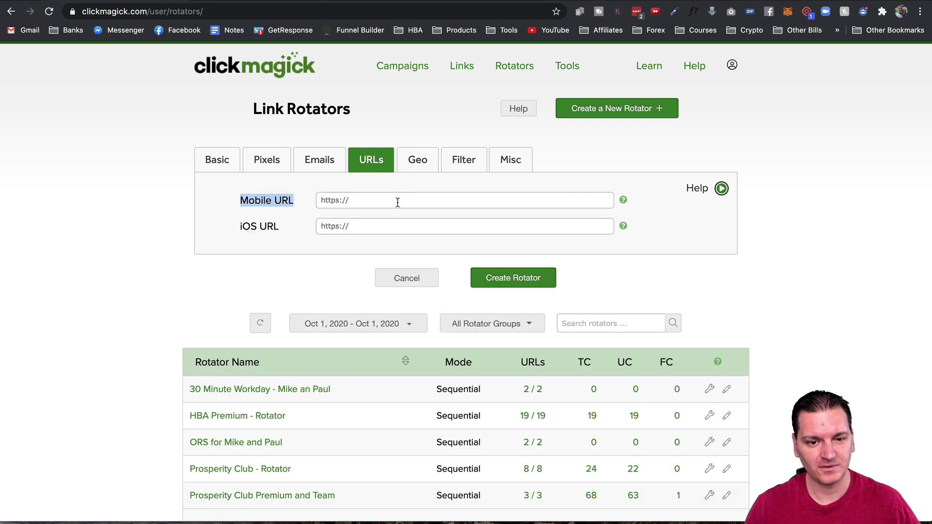
click(373, 202)
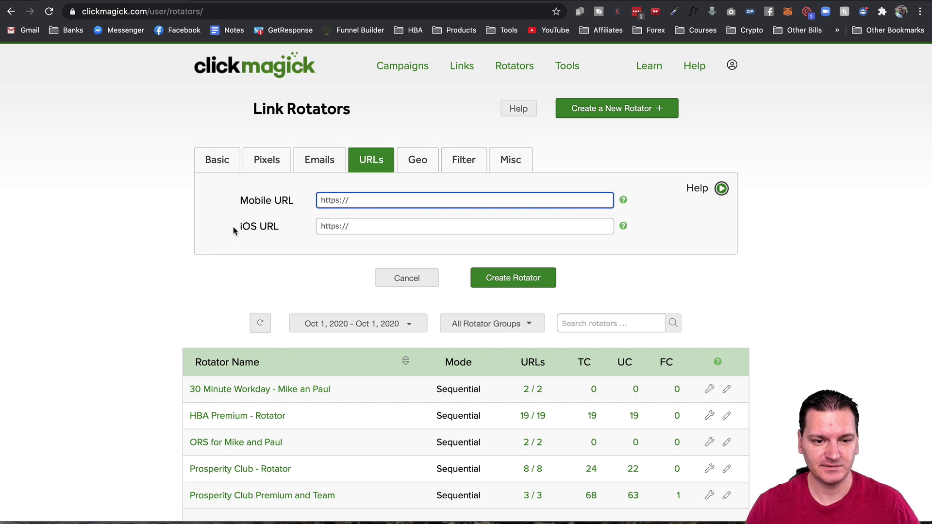
drag(238, 226, 284, 230)
click(388, 228)
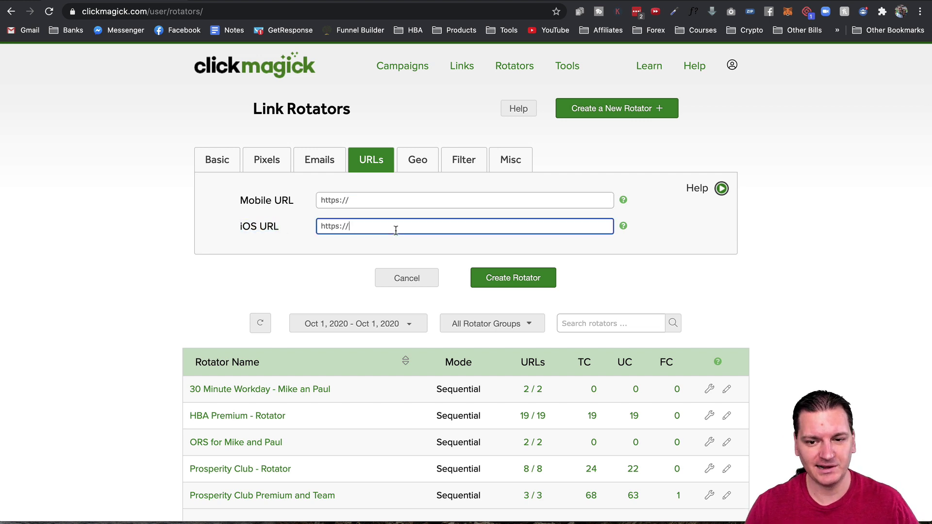
Review the new rotator's geotargeting country options along with its filter and miscellaneous settings
click(417, 163)
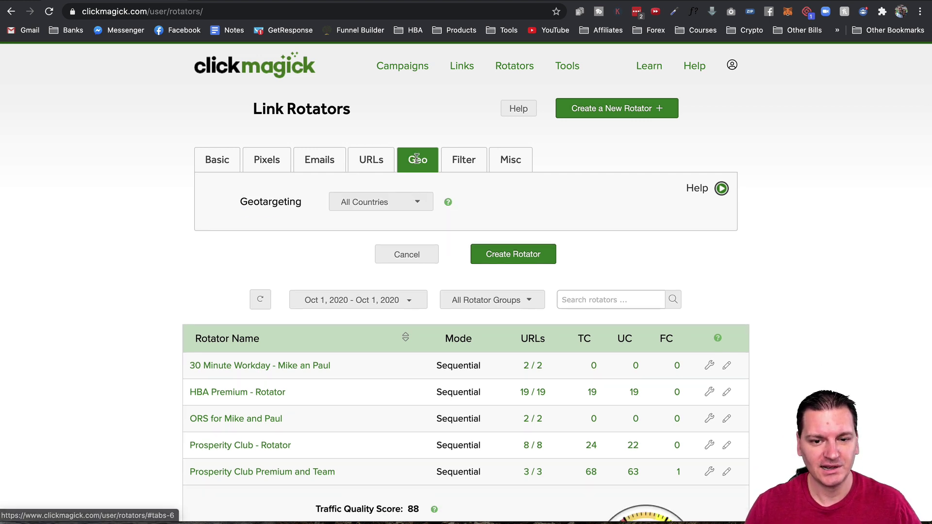
click(381, 204)
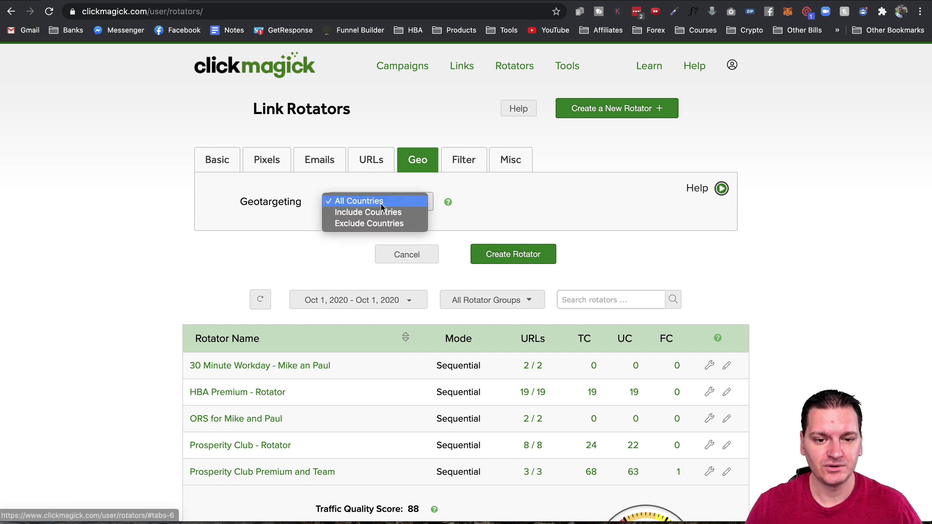
click(464, 206)
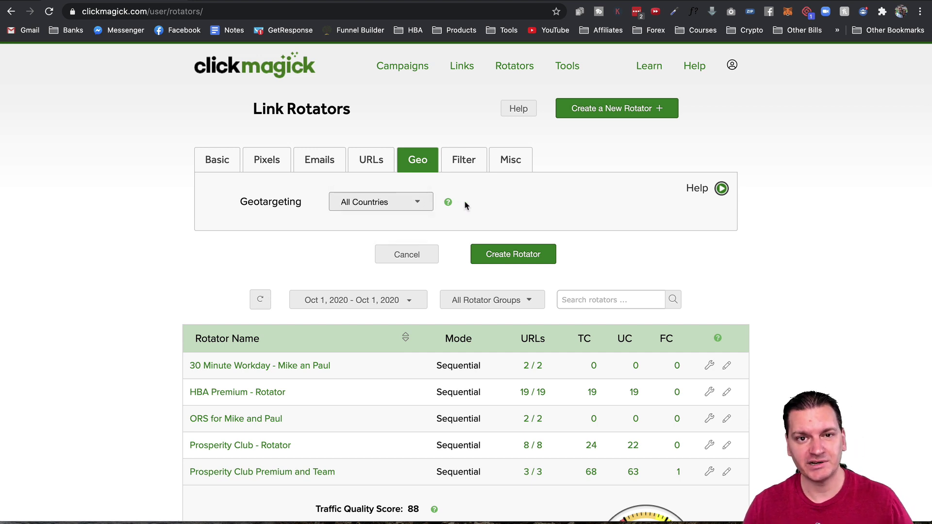
click(460, 161)
click(507, 167)
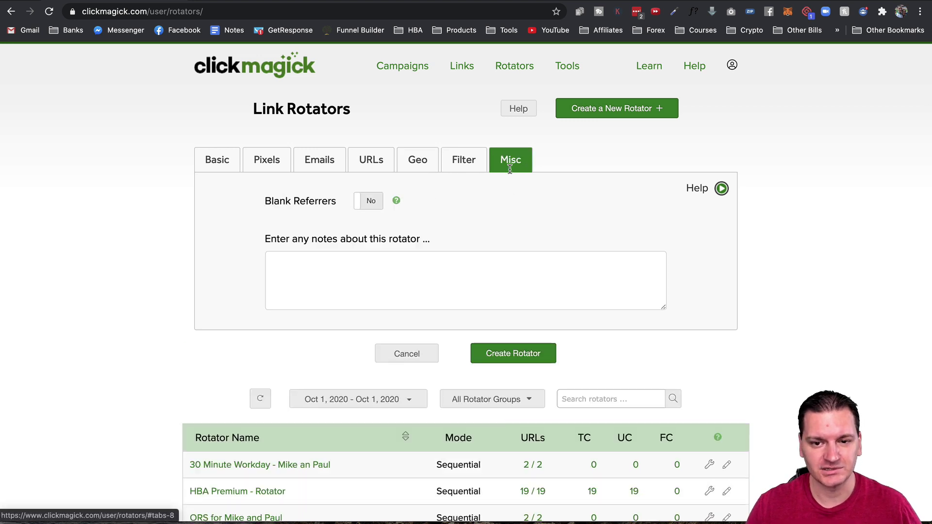
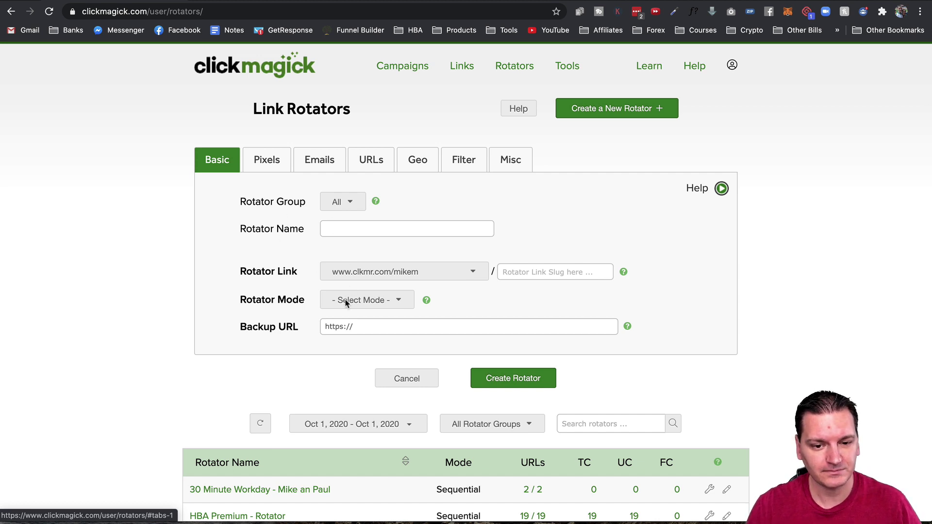
Review the available rotator modes and set the new rotator's mode to Sequential
drag(240, 300, 308, 303)
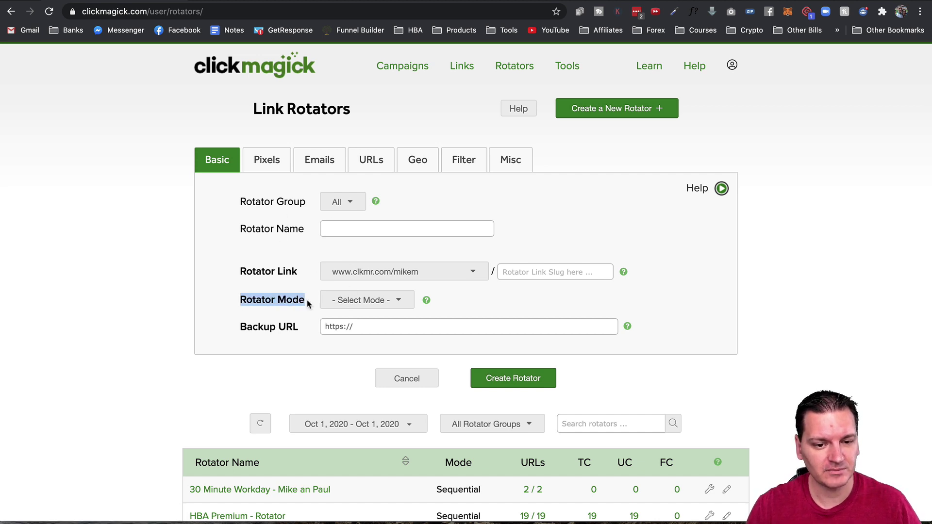
click(368, 300)
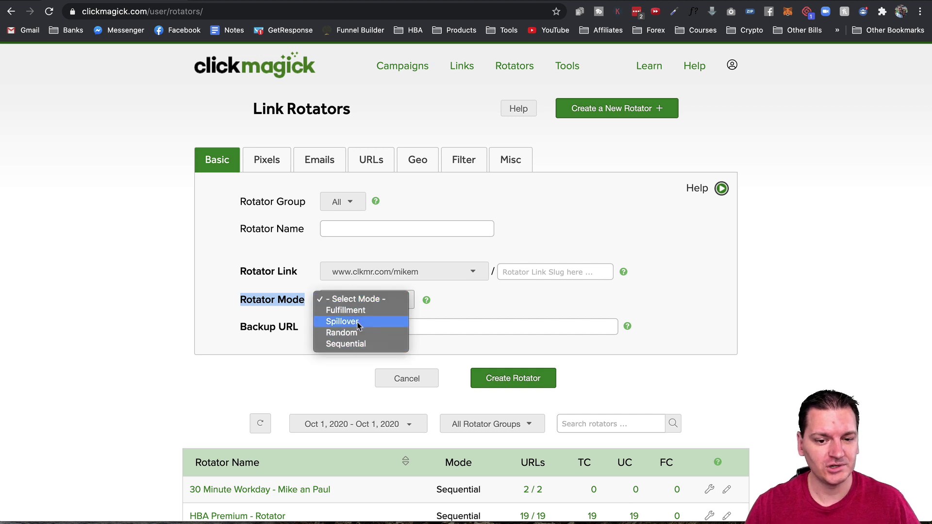
click(427, 306)
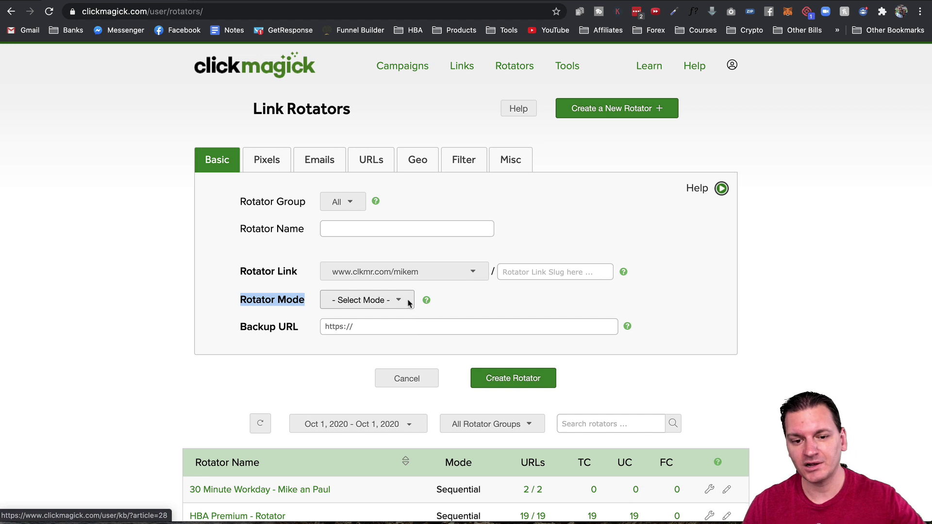
click(403, 301)
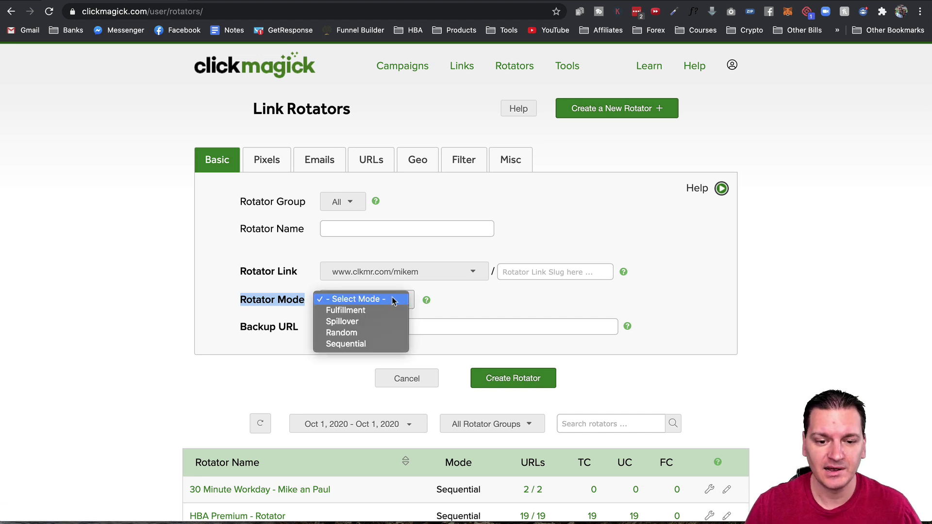
click(355, 345)
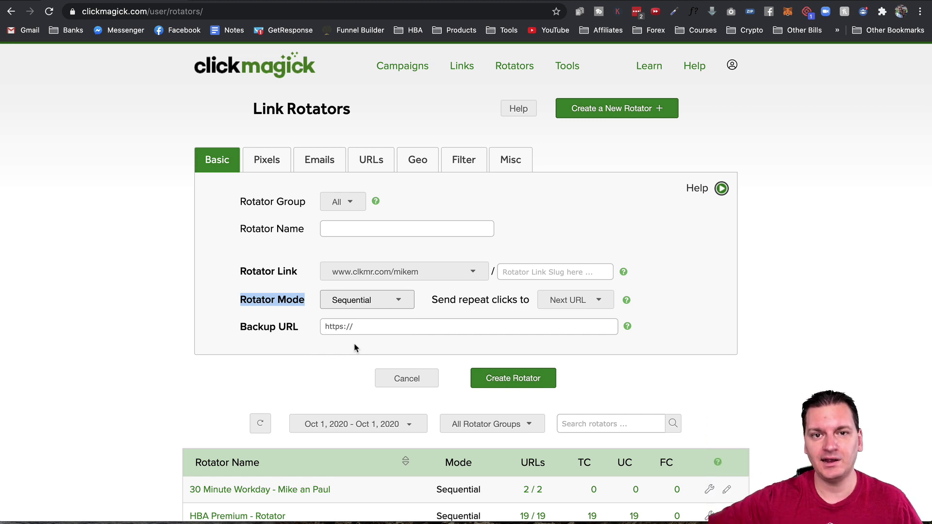
Configure the new sequential rotator to send repeat clicks to the Same URL
click(570, 299)
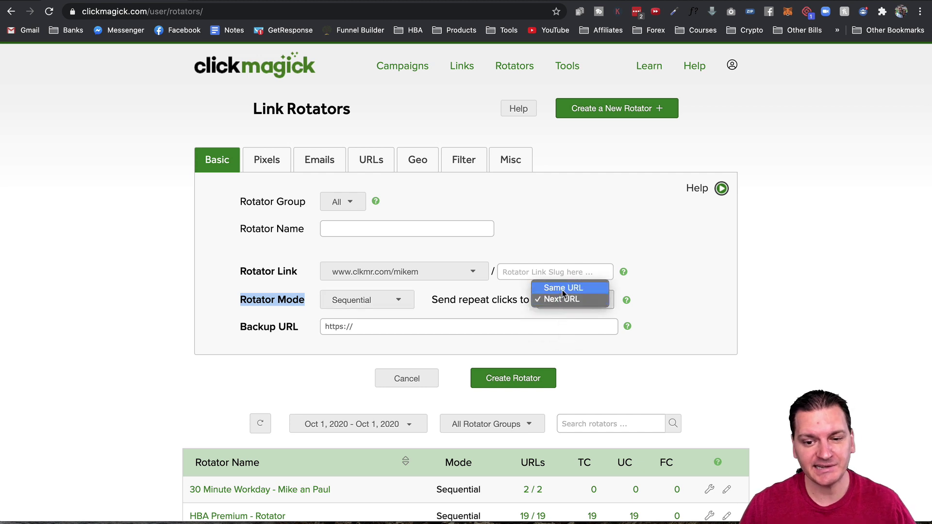
click(562, 290)
drag(432, 298, 533, 296)
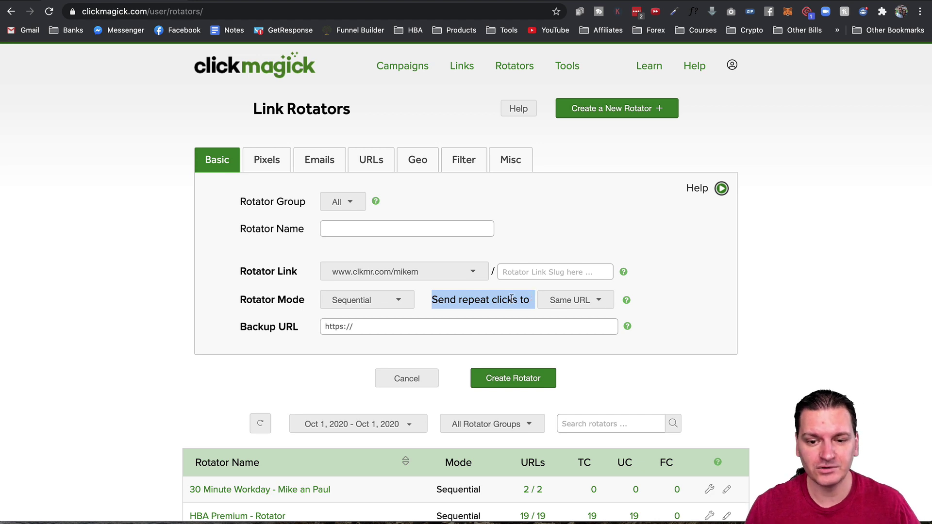
click(511, 299)
drag(496, 300, 515, 298)
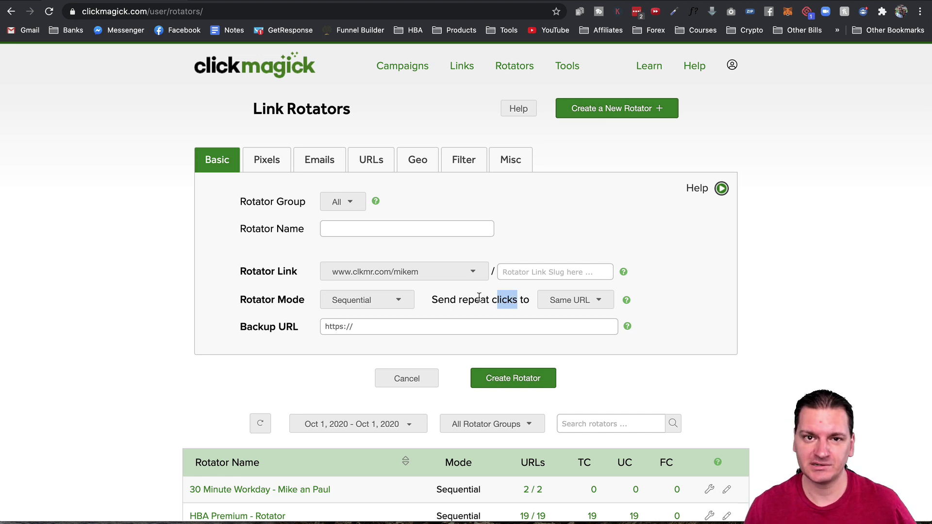
drag(432, 299, 530, 299)
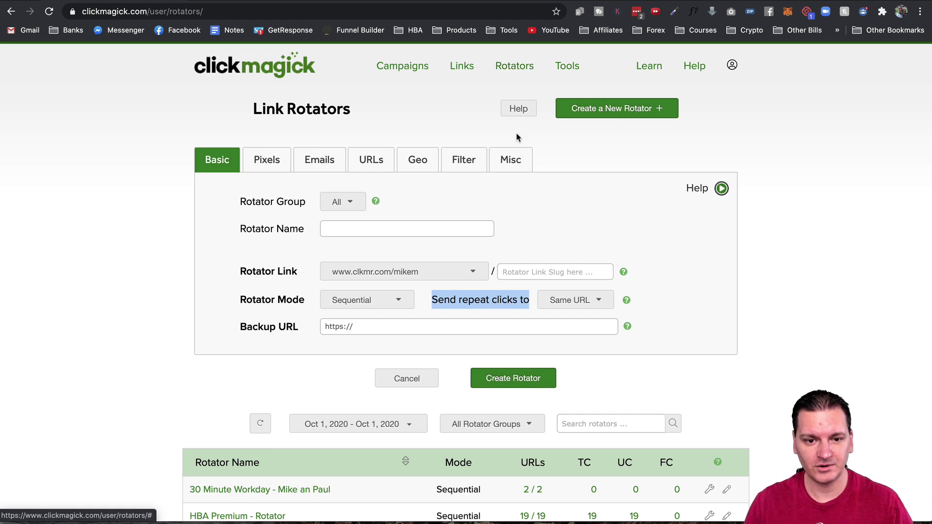
Name the new rotator "Team Rotator"
click(358, 226)
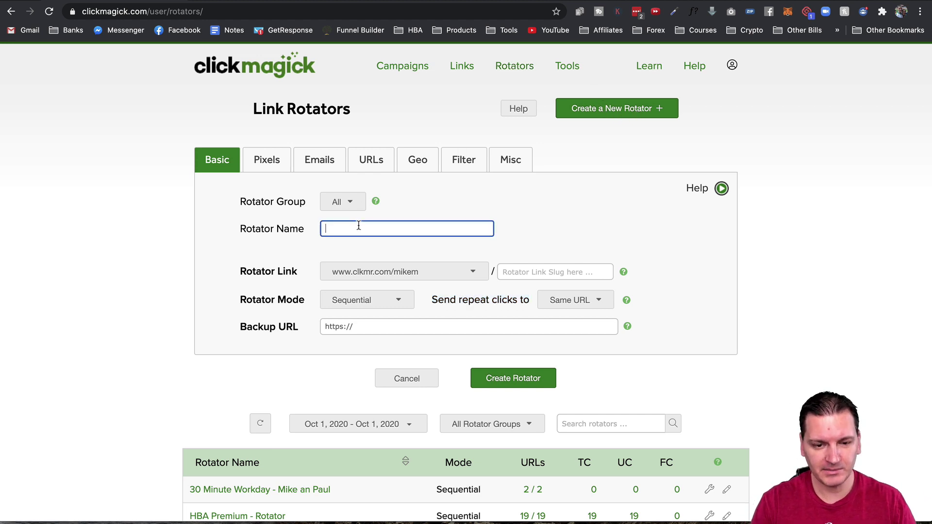
text(Team)
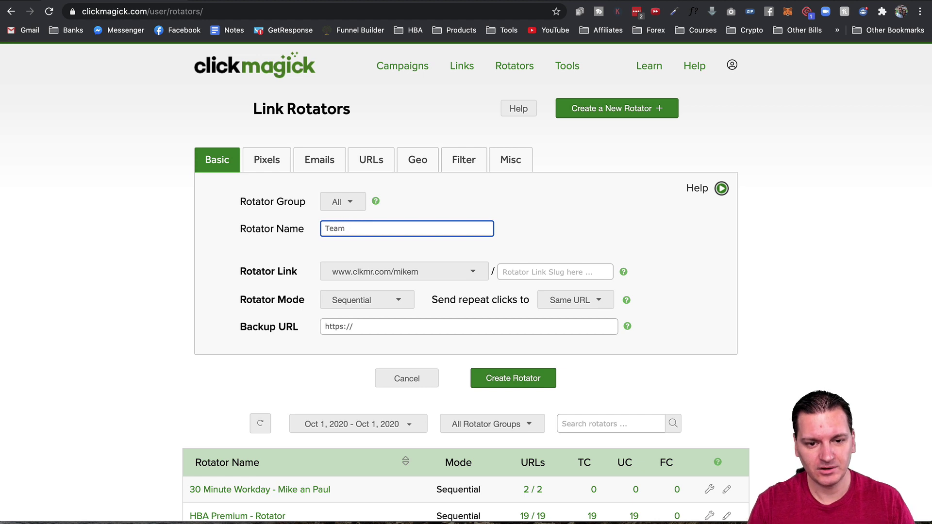
text( TRotator)
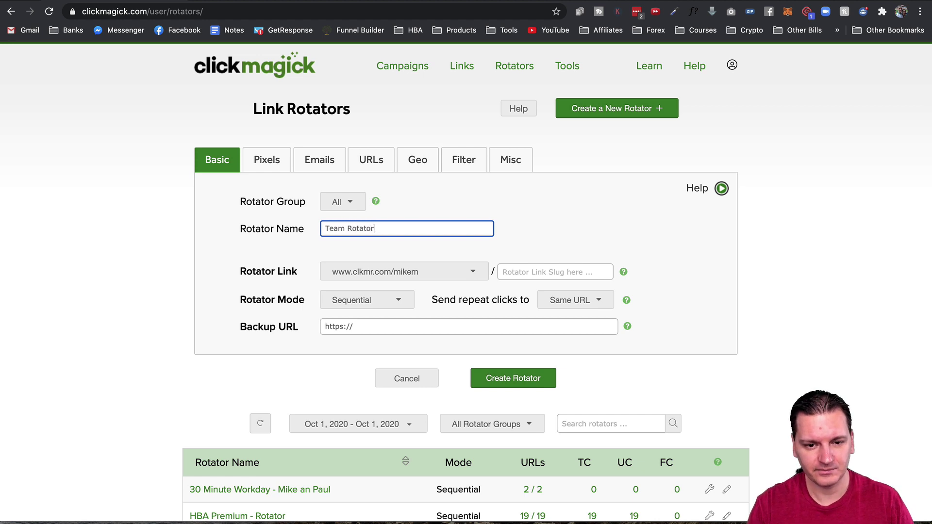
click(376, 257)
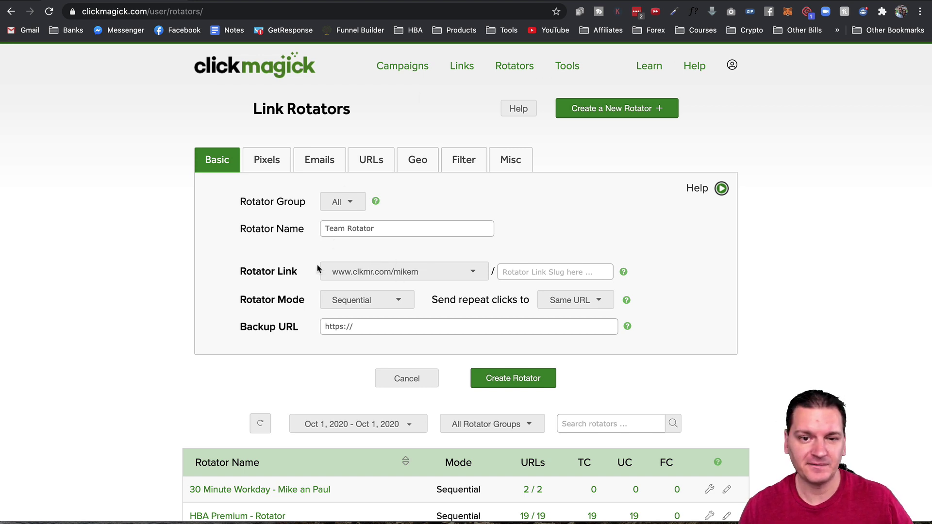
click(457, 275)
click(452, 282)
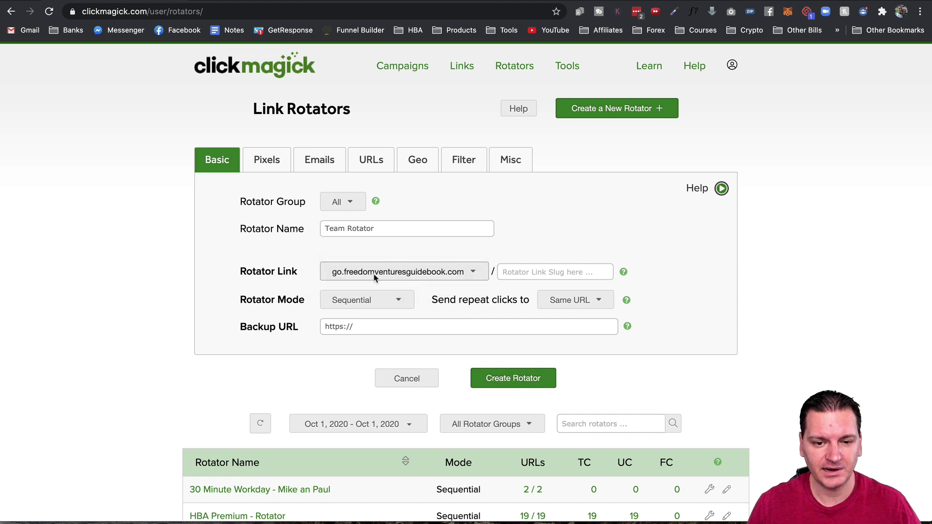
click(465, 272)
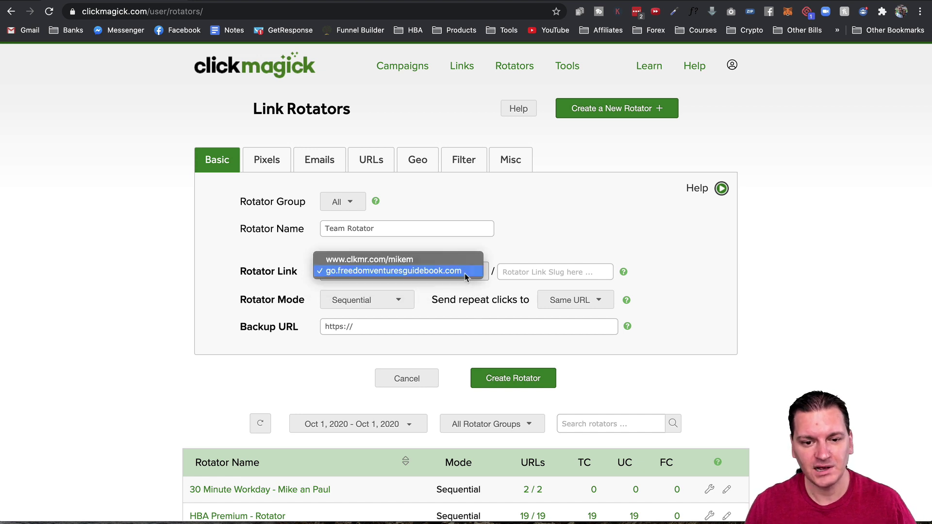
click(443, 261)
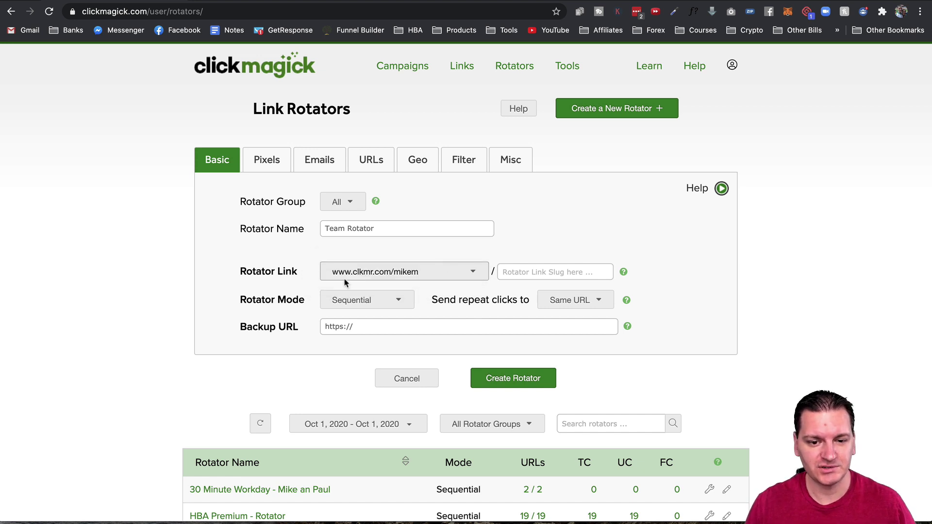
Set the rotator link's slug to teamrotator3
click(531, 272)
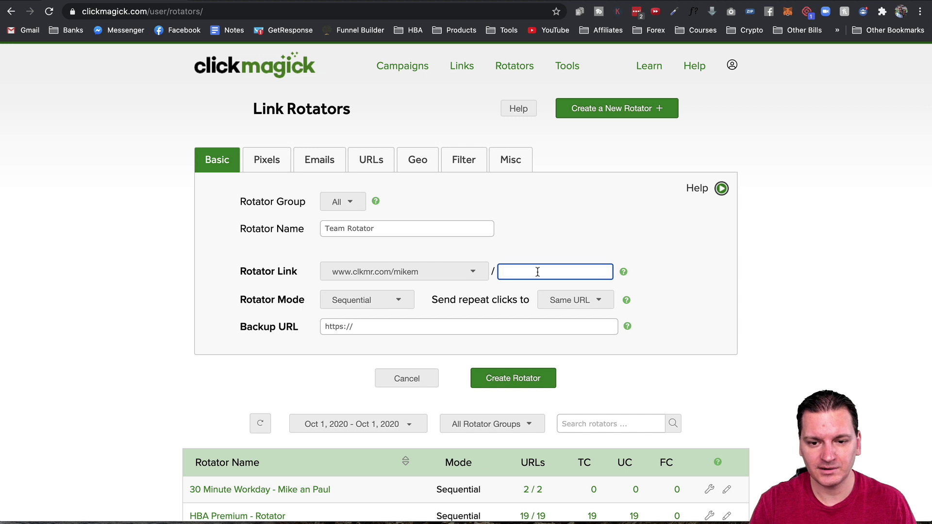
text(teamrotator3)
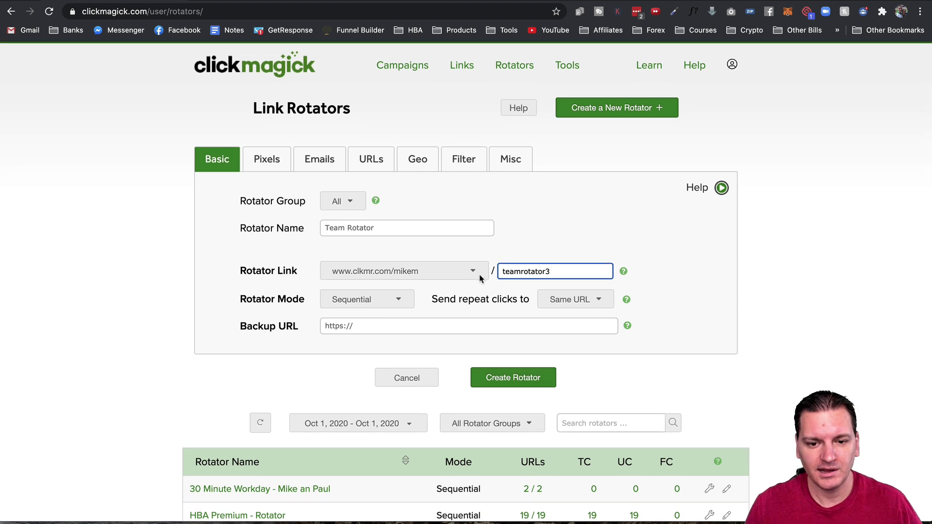
drag(568, 275, 490, 274)
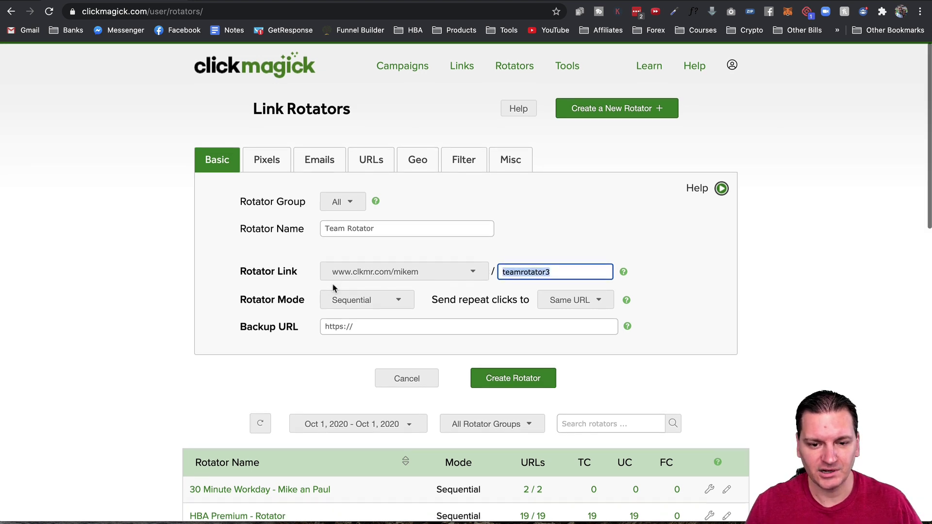
click(262, 301)
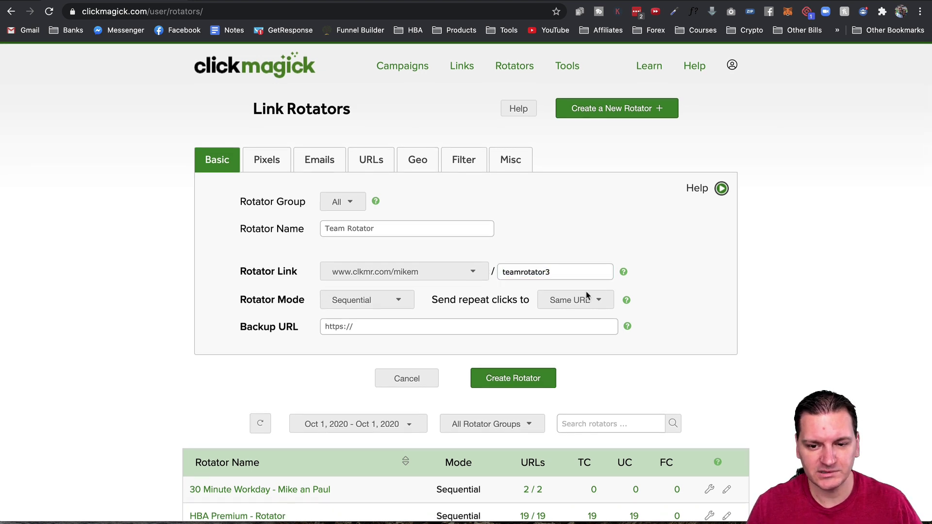
Enter the owner's personal website address as the Backup URL and create the rotator
click(380, 330)
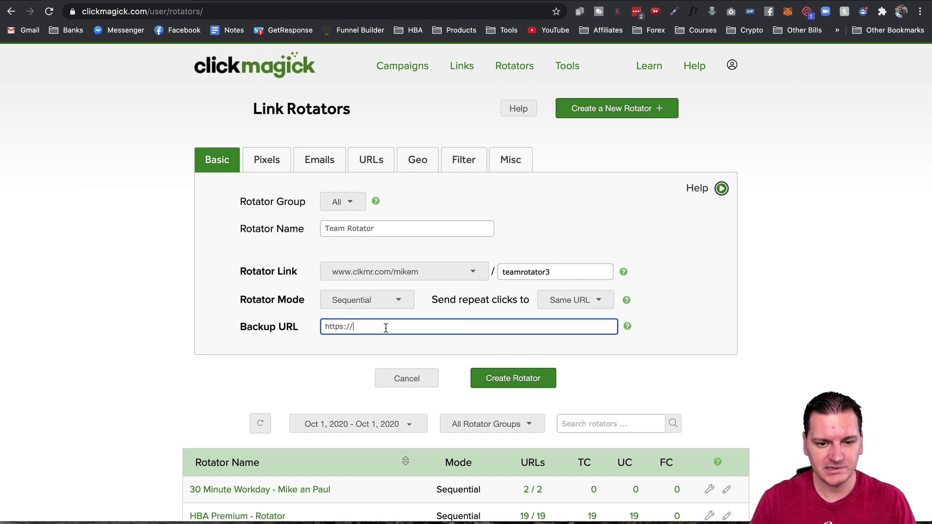
text(whois)
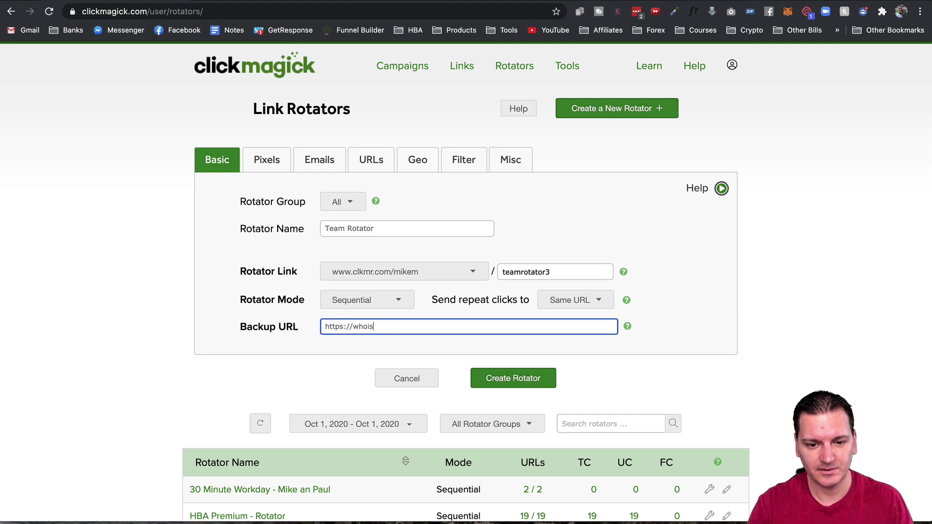
text(mikehobbs.com)
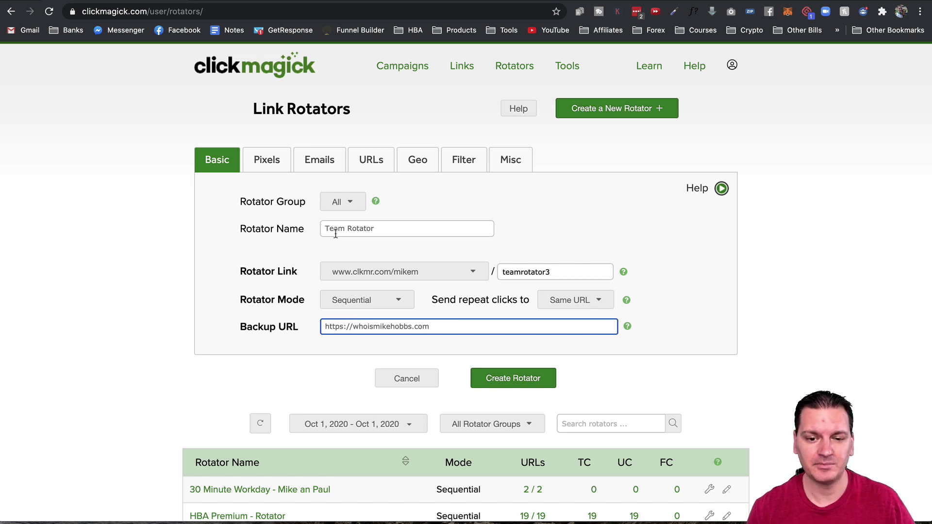
drag(432, 327, 313, 330)
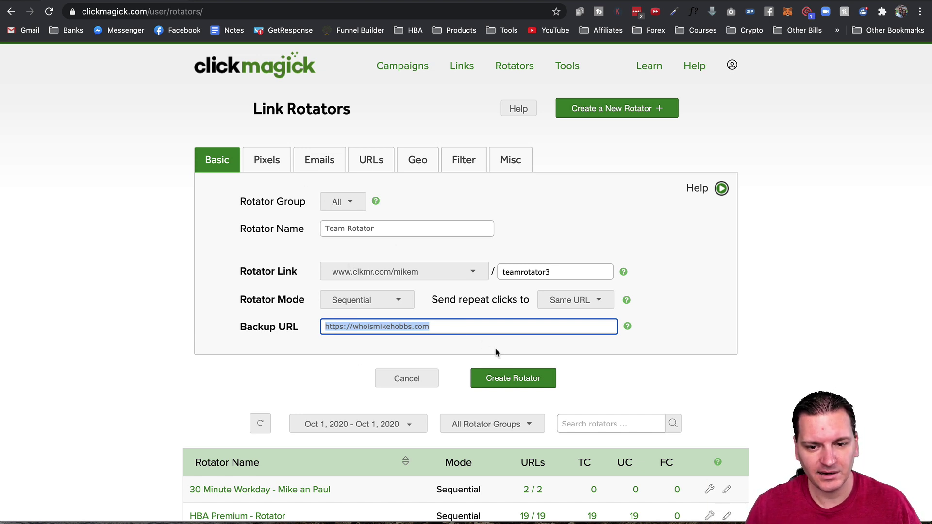
click(519, 381)
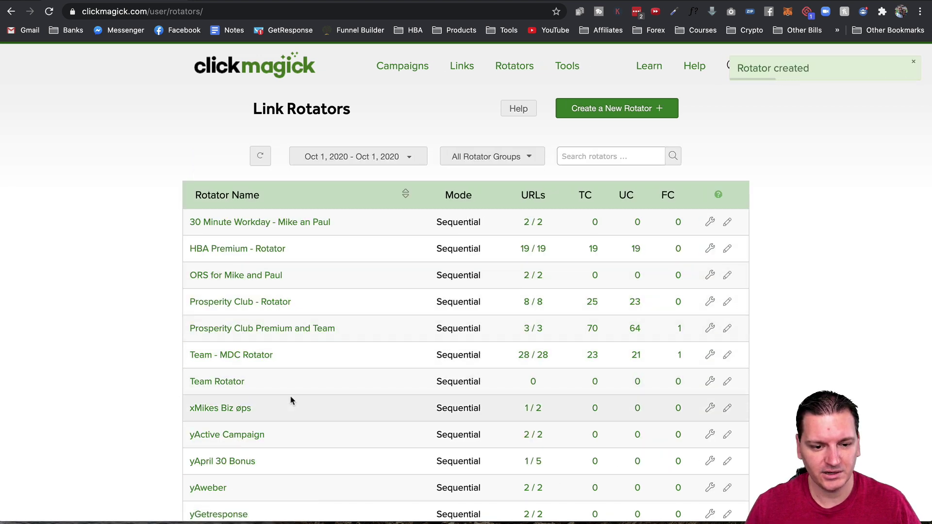
Open the settings of Team Rotator and highlight its full rotator link
click(218, 383)
scroll(160, 376, down, 4)
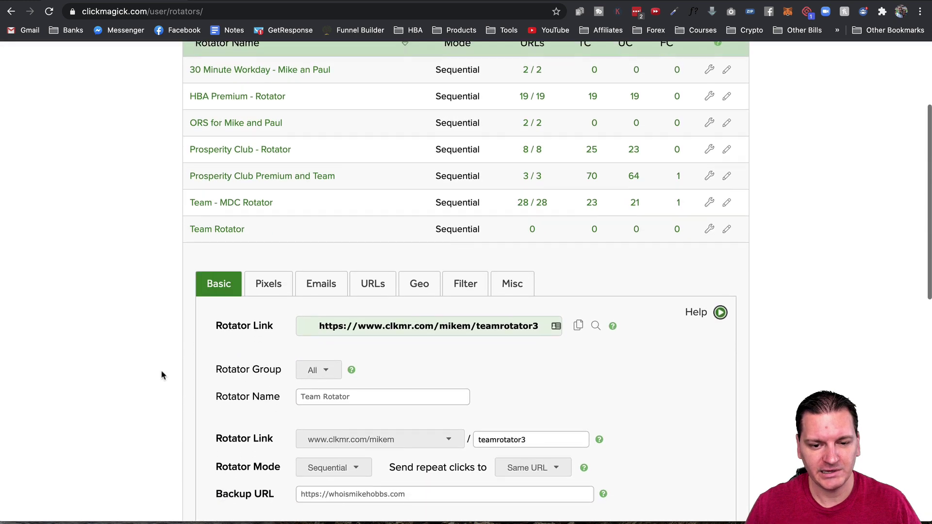
drag(538, 266, 317, 264)
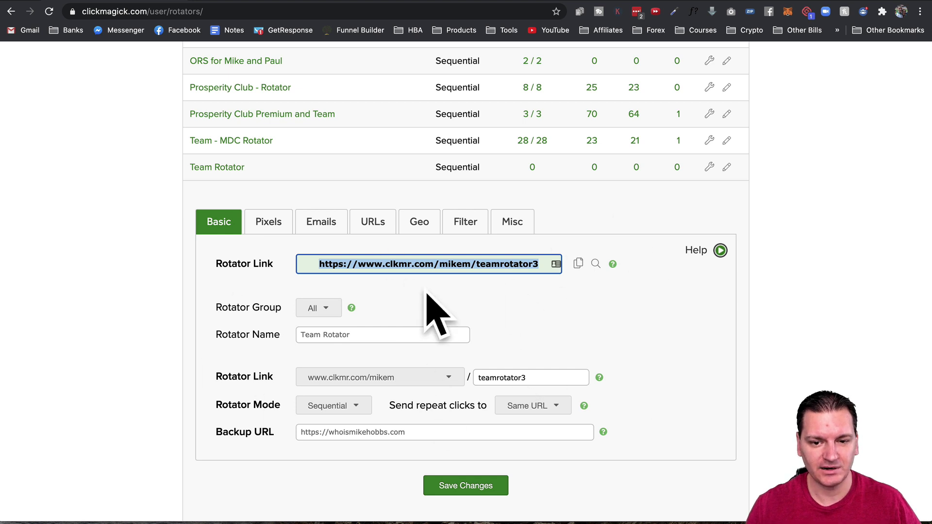
click(710, 169)
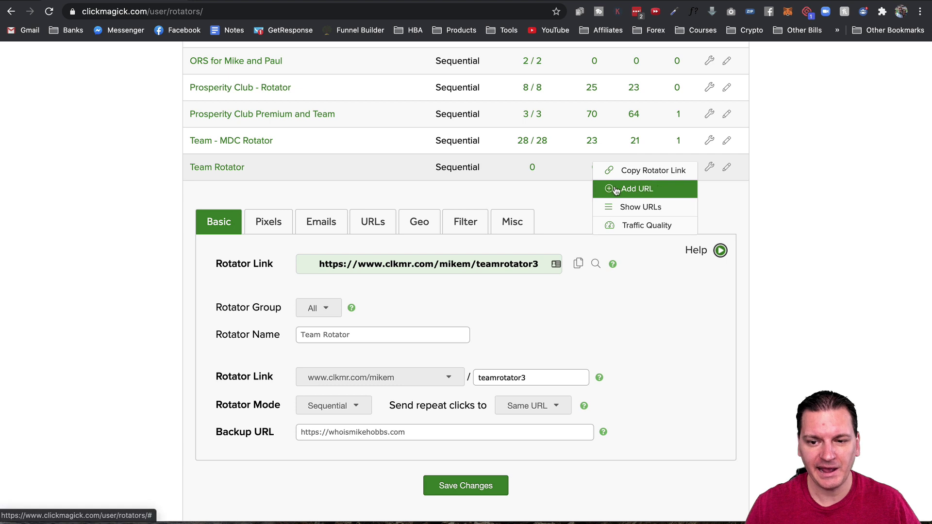
click(644, 189)
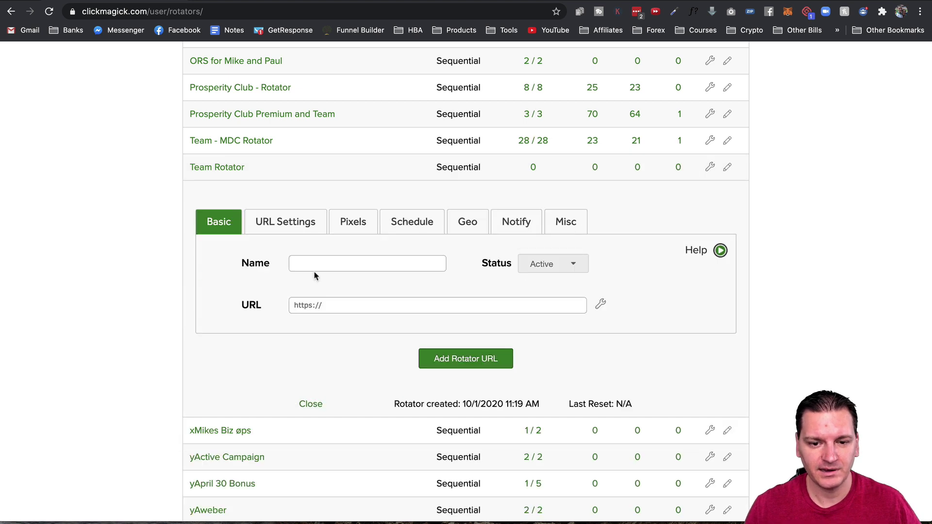
click(327, 264)
text(B)
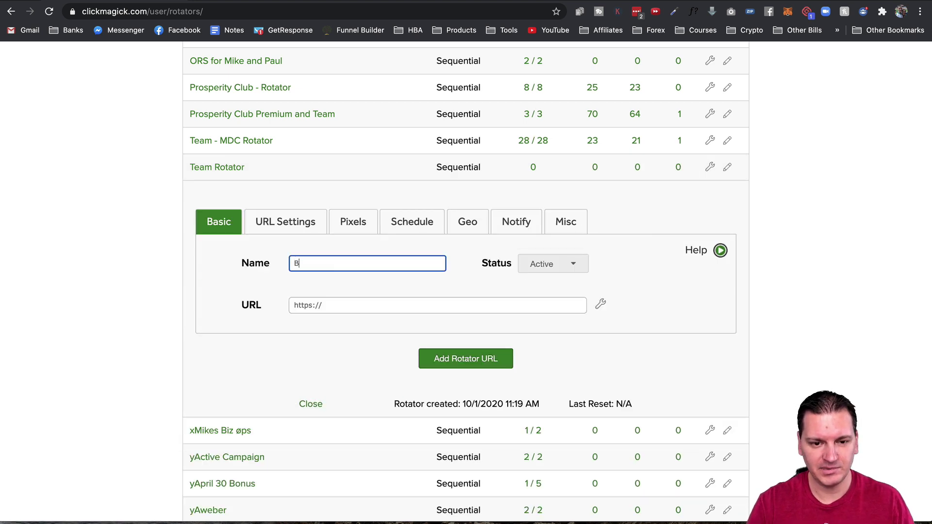
text(illy Bob)
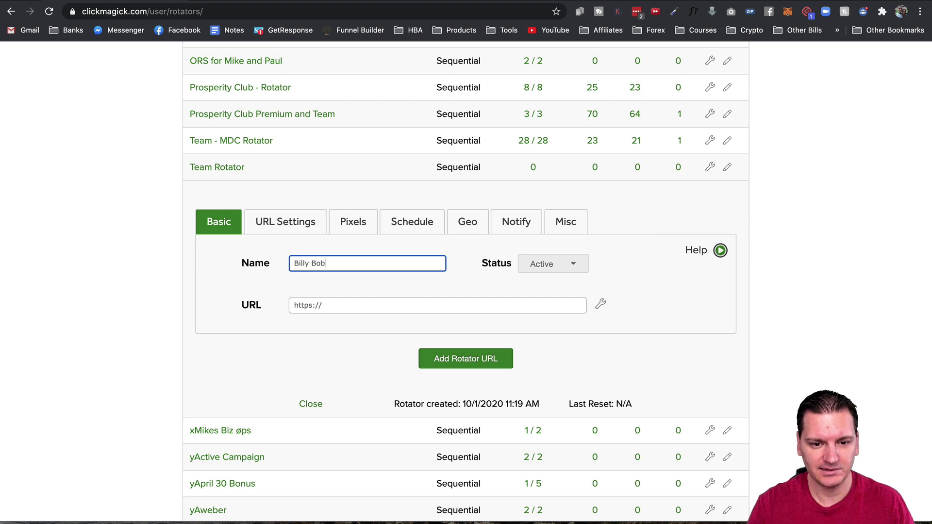
key(Tab)
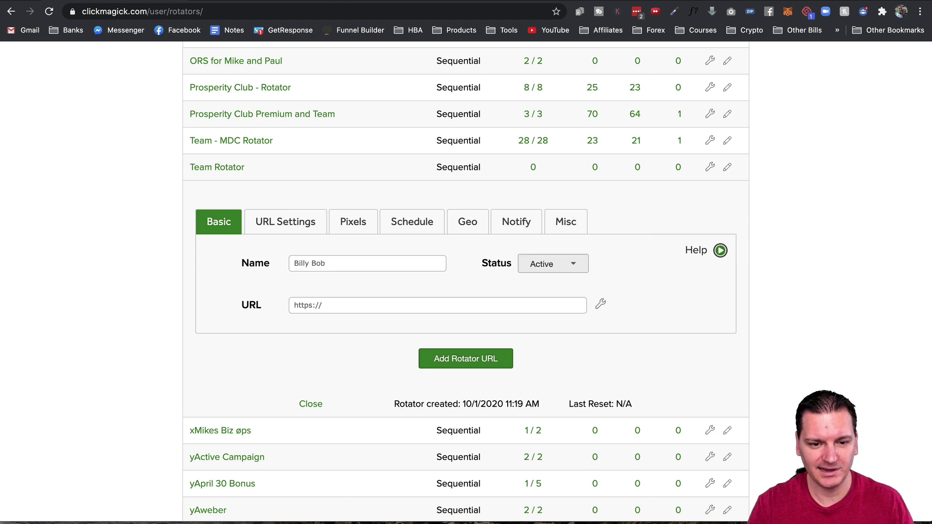
click(344, 302)
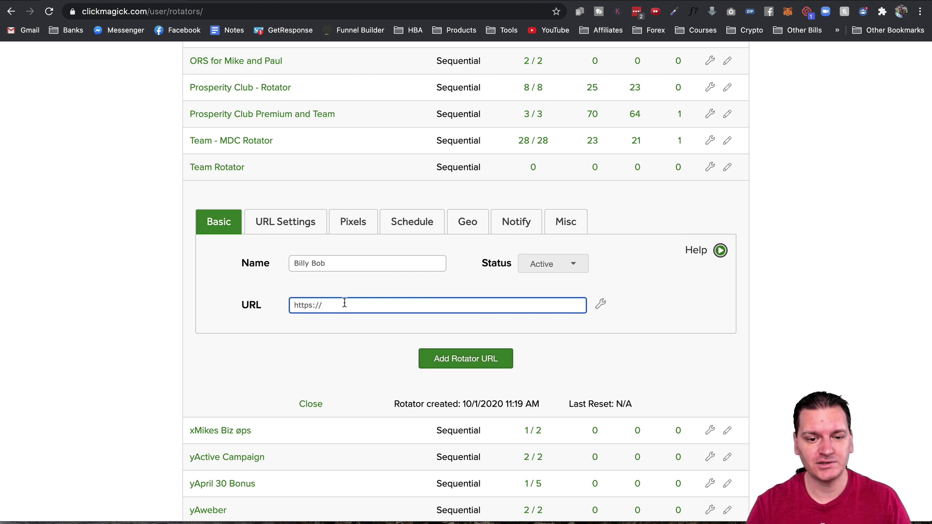
text(google.)
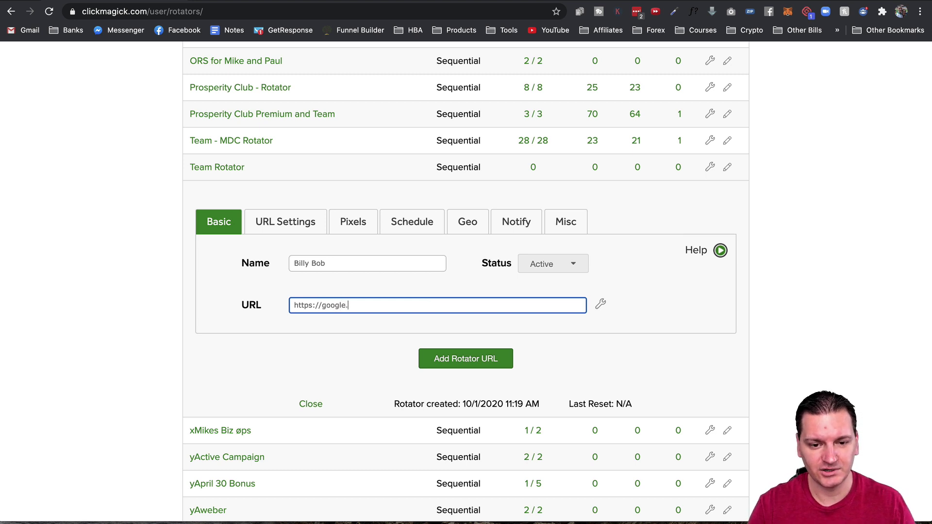
text(com)
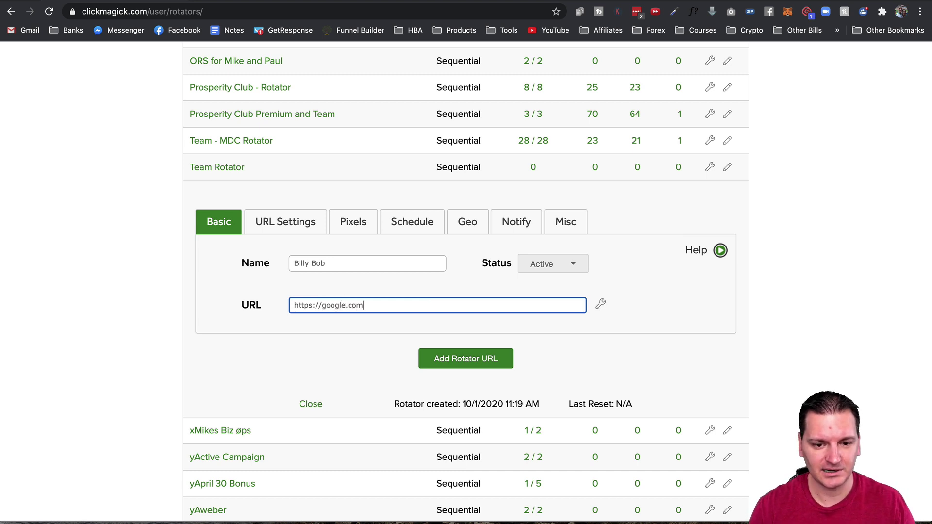
click(459, 363)
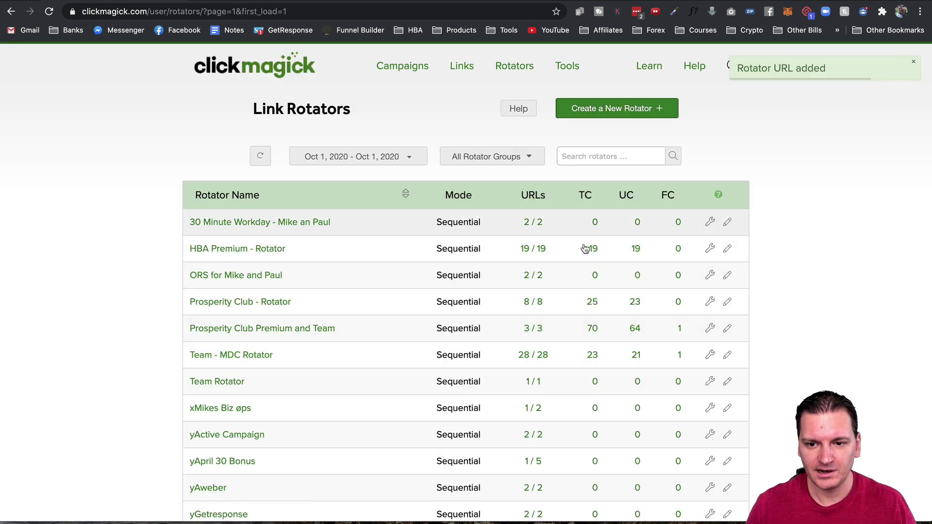
scroll(370, 312, down, 3)
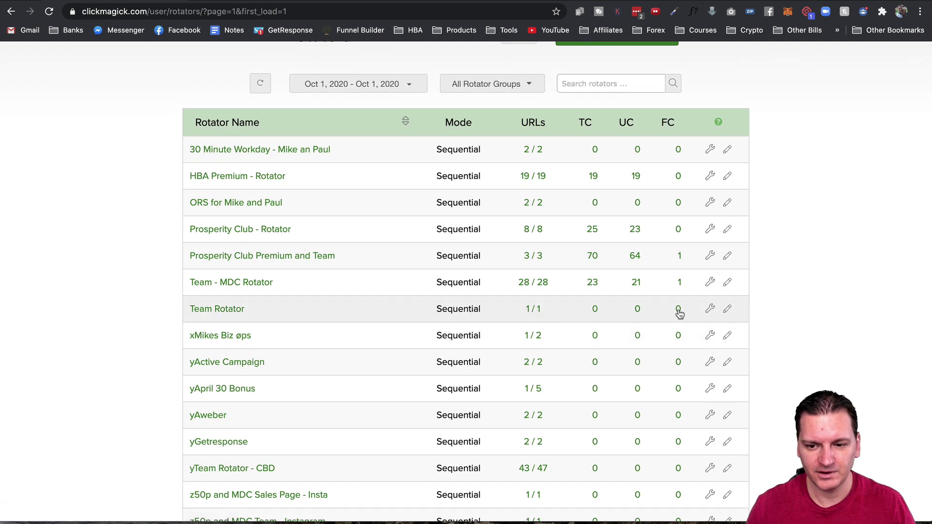
click(710, 310)
click(645, 331)
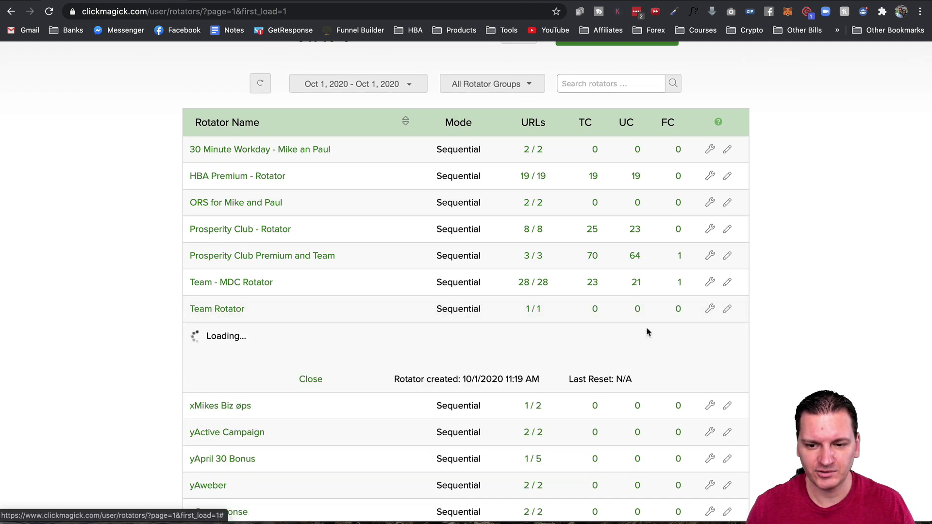
click(322, 406)
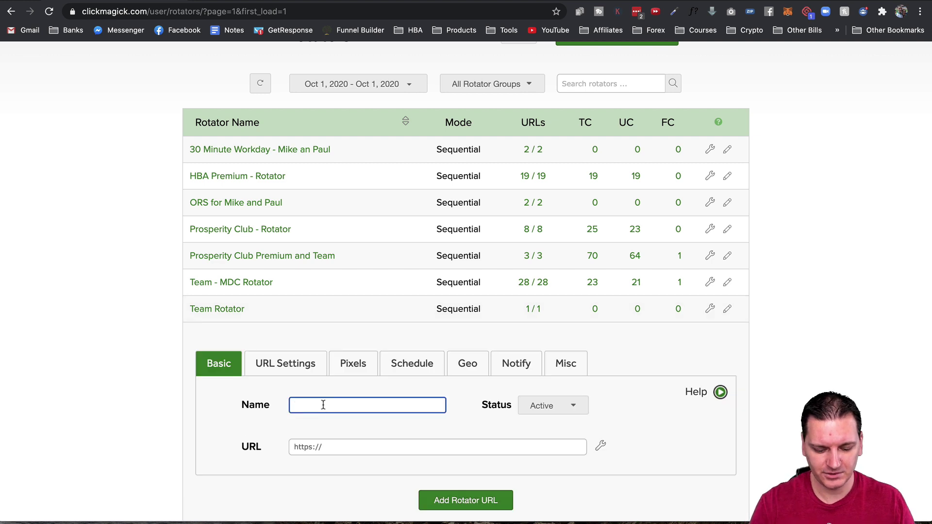
text(Sally Sue)
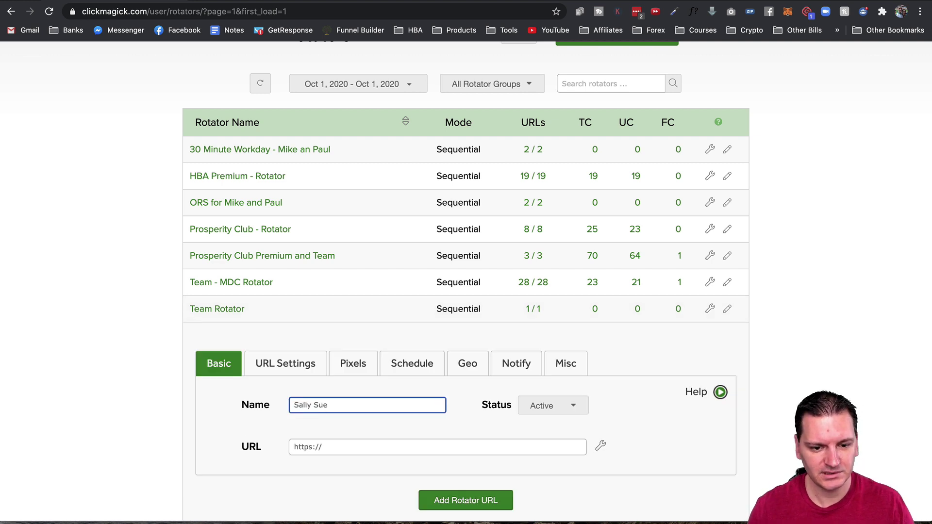
scroll(318, 350, down, 3)
click(340, 311)
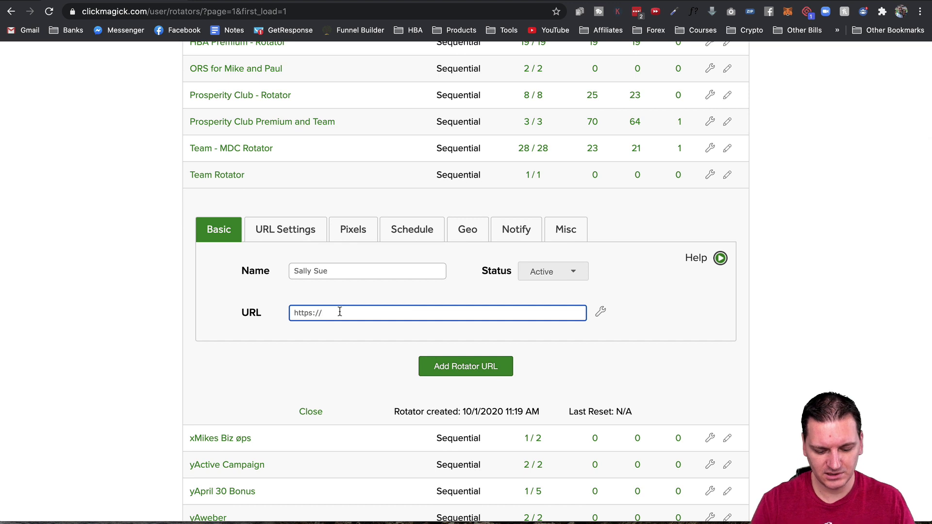
text(yahoo.com)
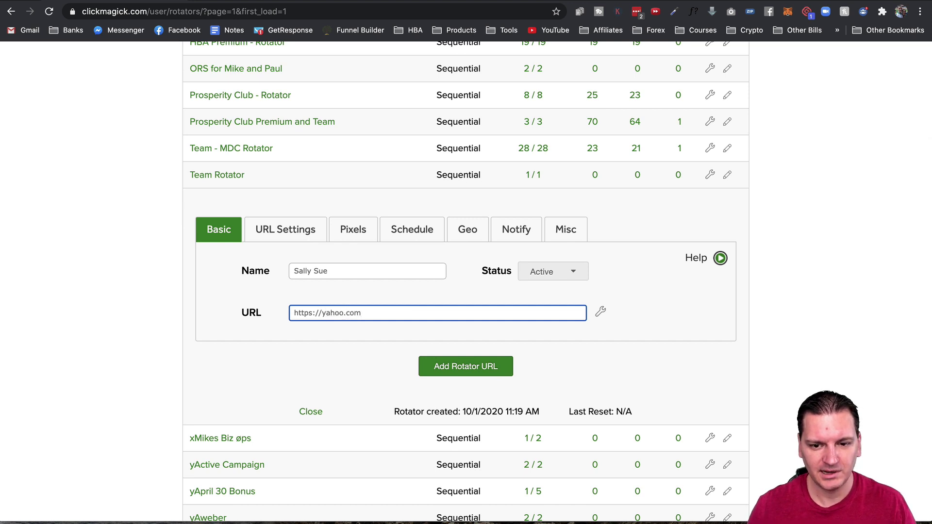
click(445, 369)
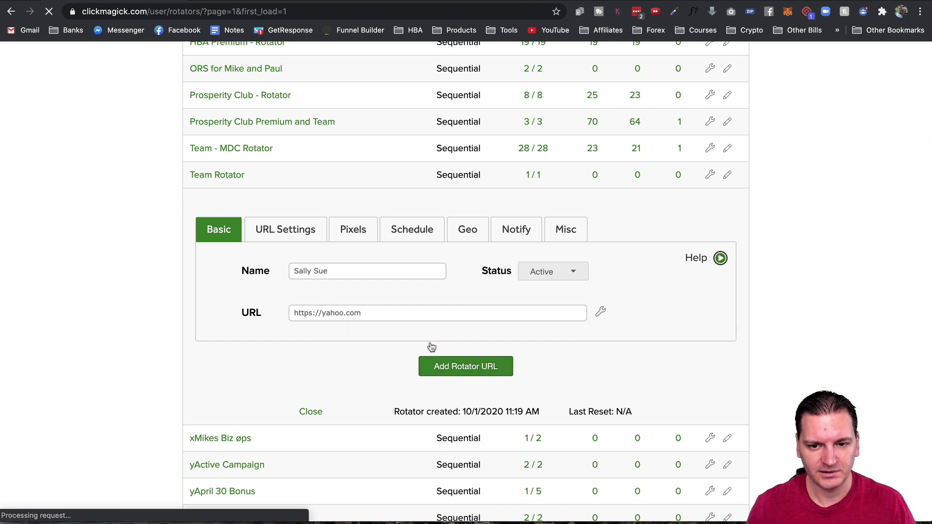
scroll(410, 263, down, 3)
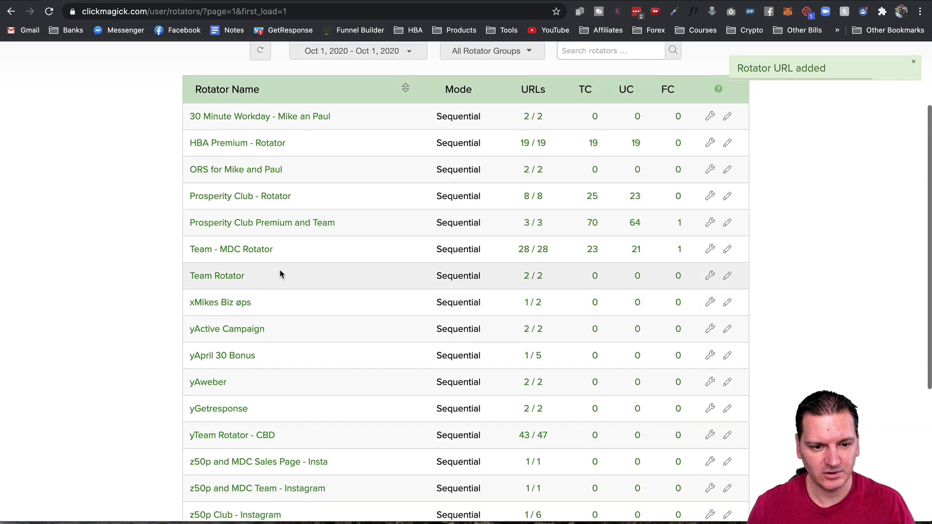
click(532, 276)
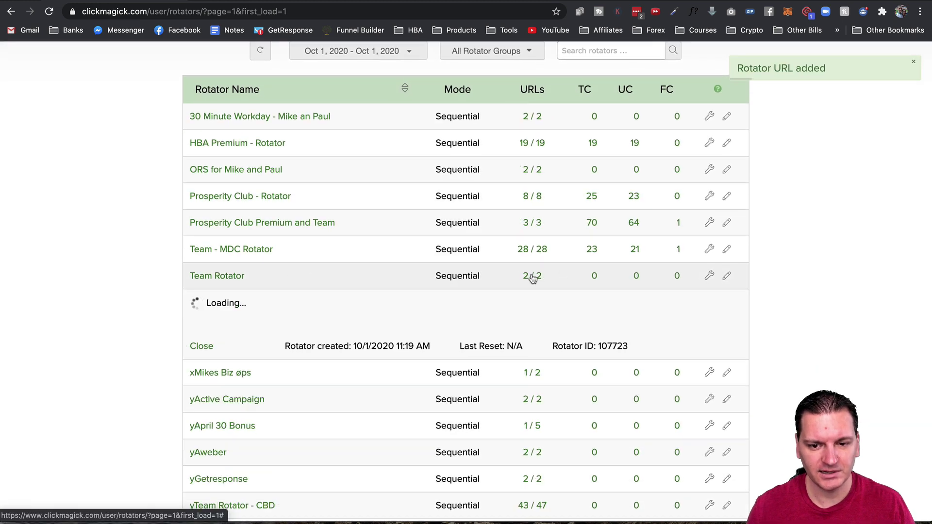
scroll(528, 282, down, 2)
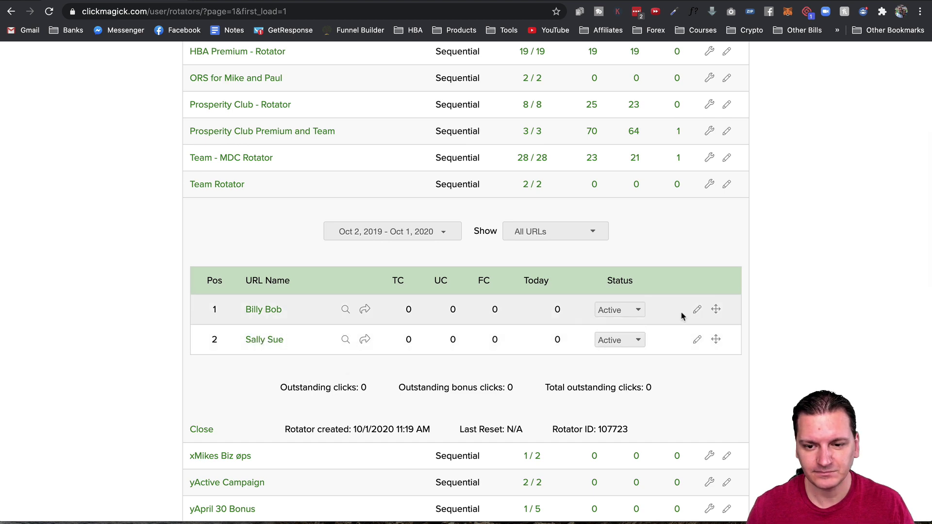
click(710, 188)
click(649, 206)
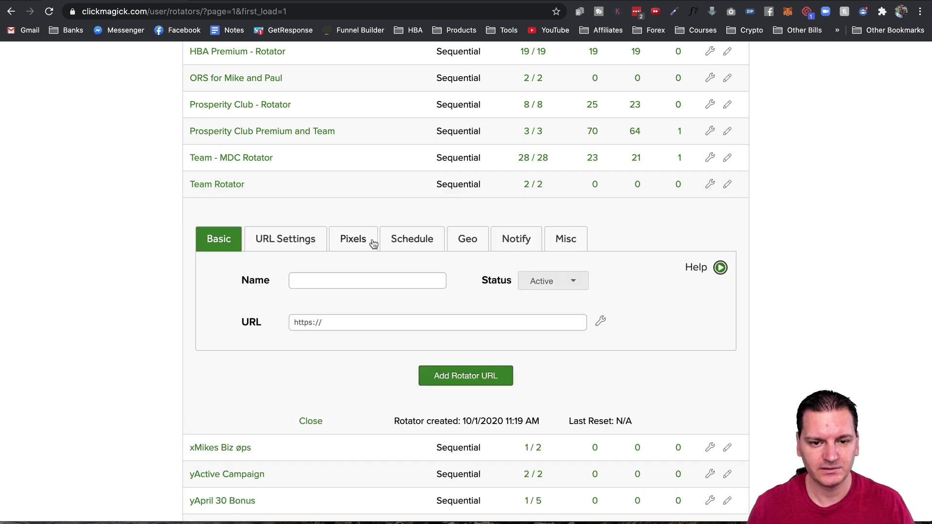
click(330, 280)
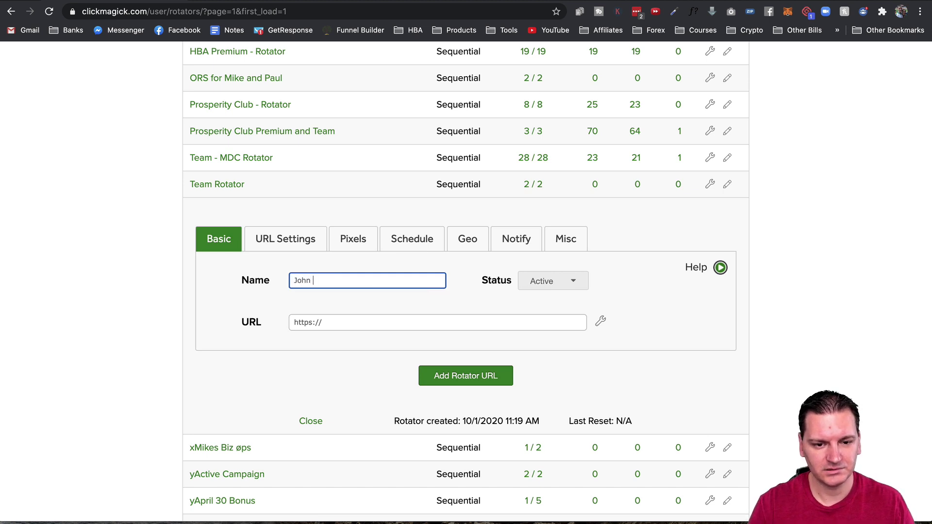
click(370, 324)
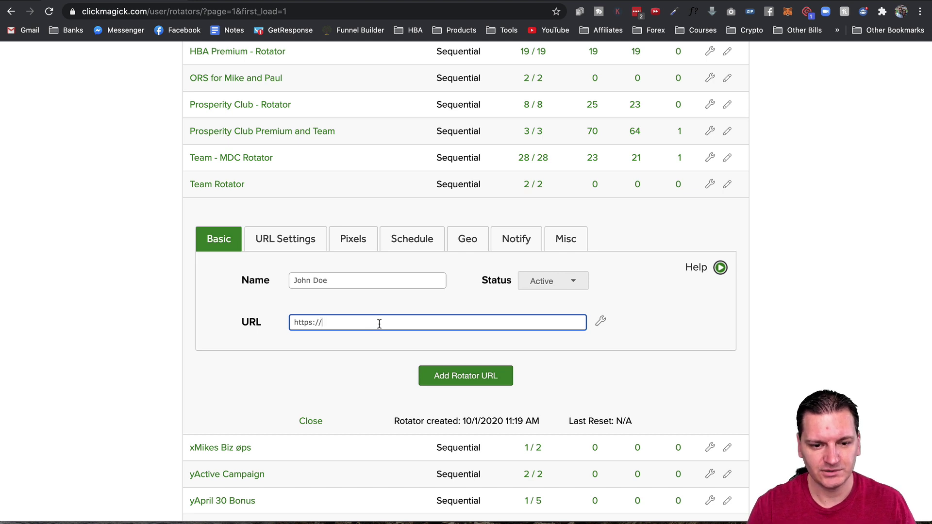
text(facebook.com)
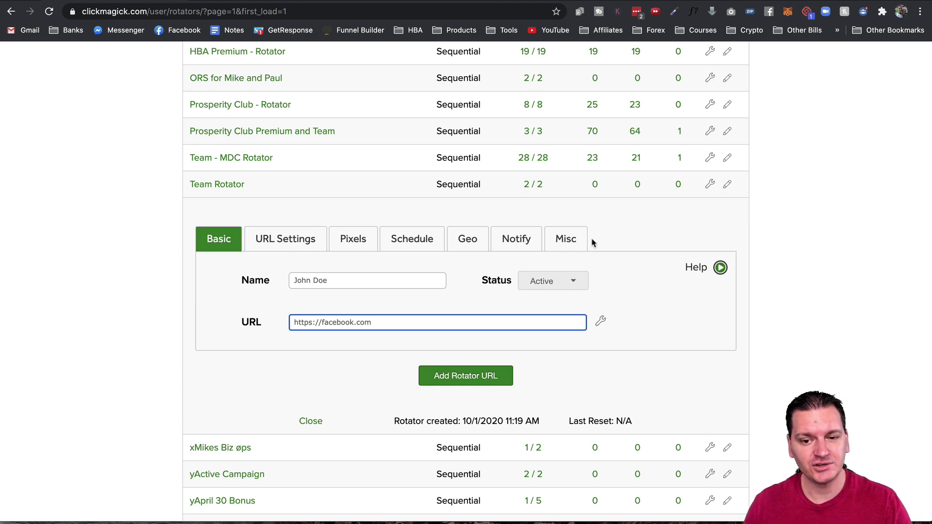
Try a Max Clicks limit of 300 in the new URL's settings, clear it again and point out the Bonus percentage
click(286, 246)
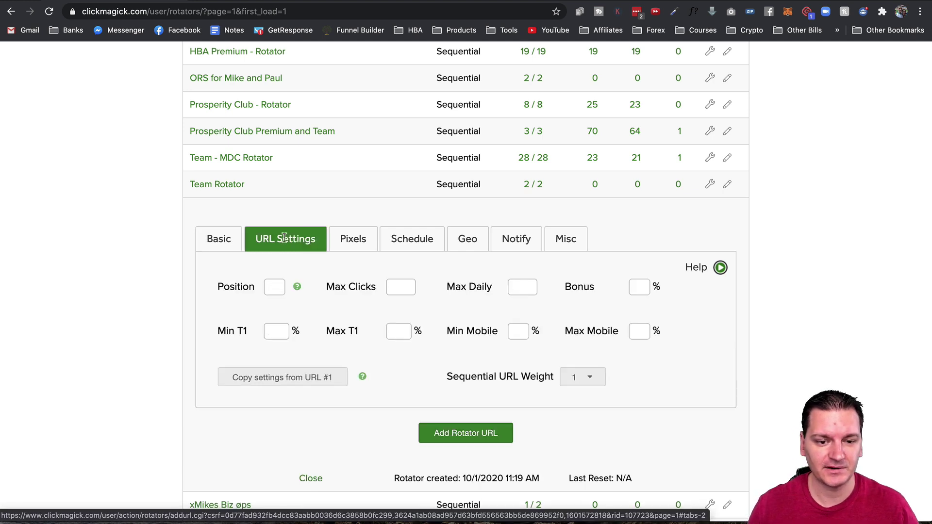
click(399, 287)
text(300)
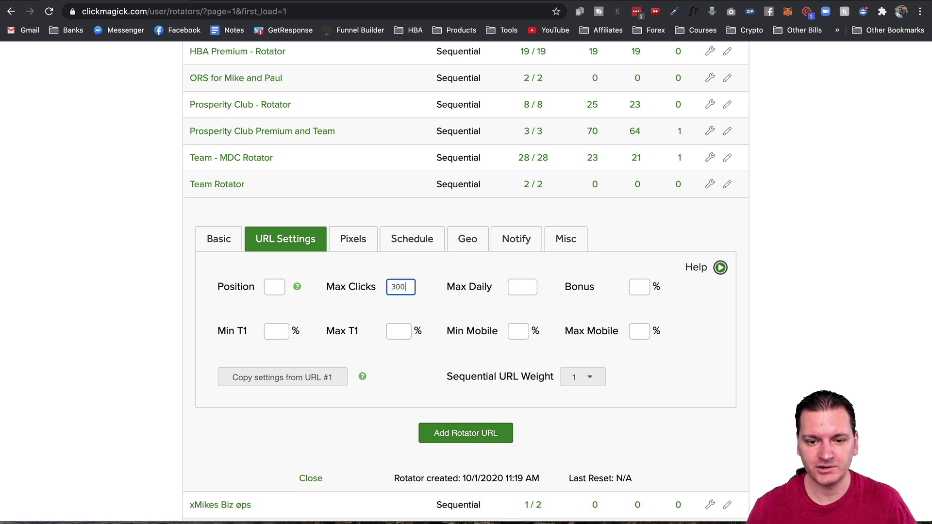
click(358, 291)
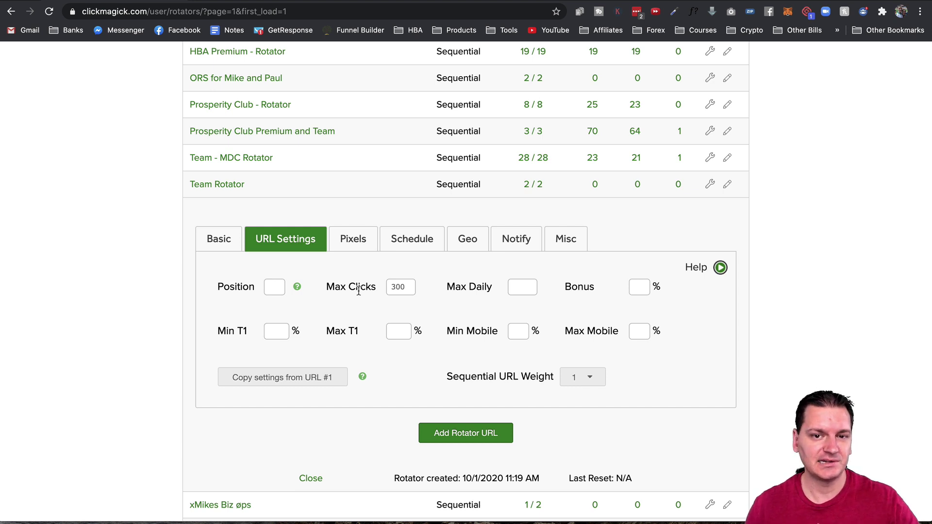
double_click(409, 287)
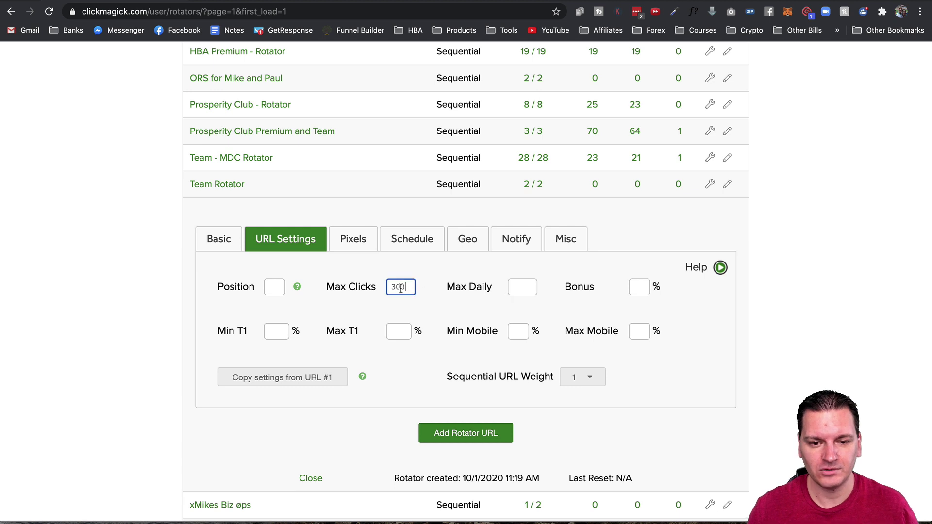
key(BackSpace)
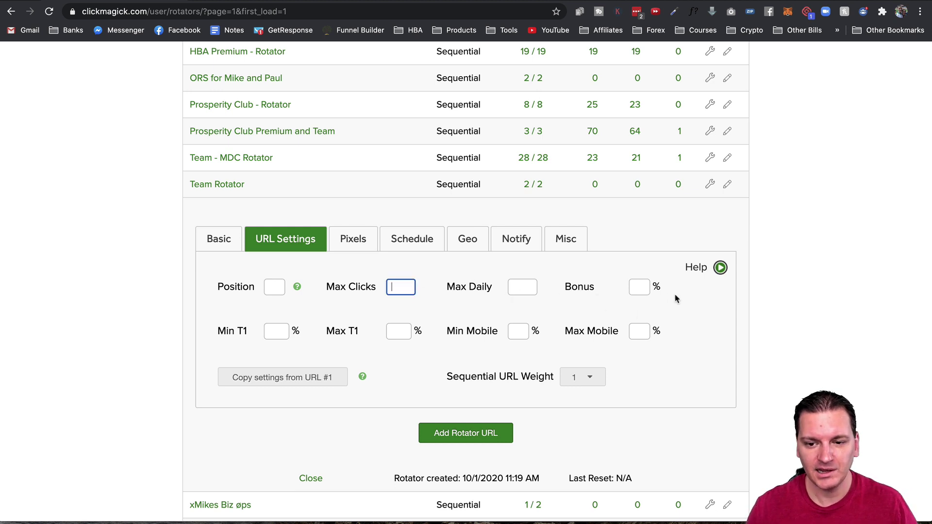
click(644, 290)
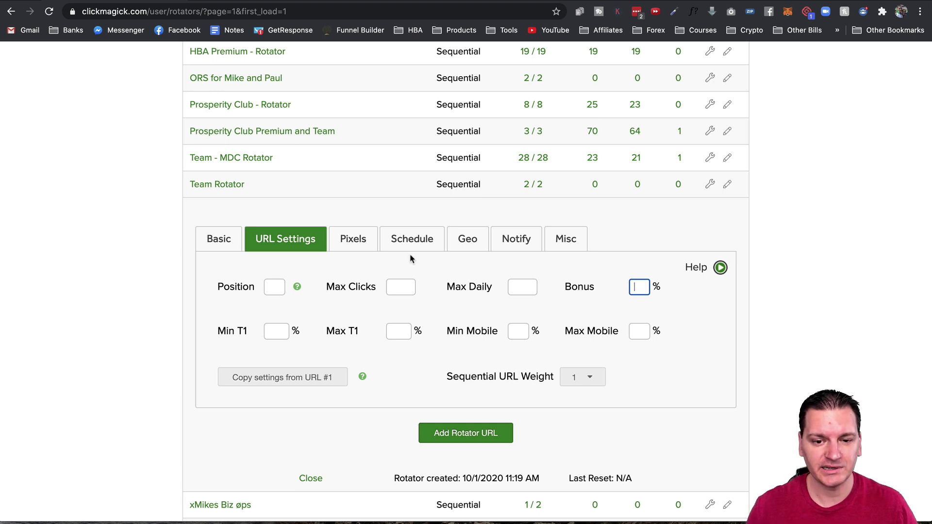
Turn on the Email Me notification for delivered clicks, point out the client's email field and turn the notification off again
click(518, 240)
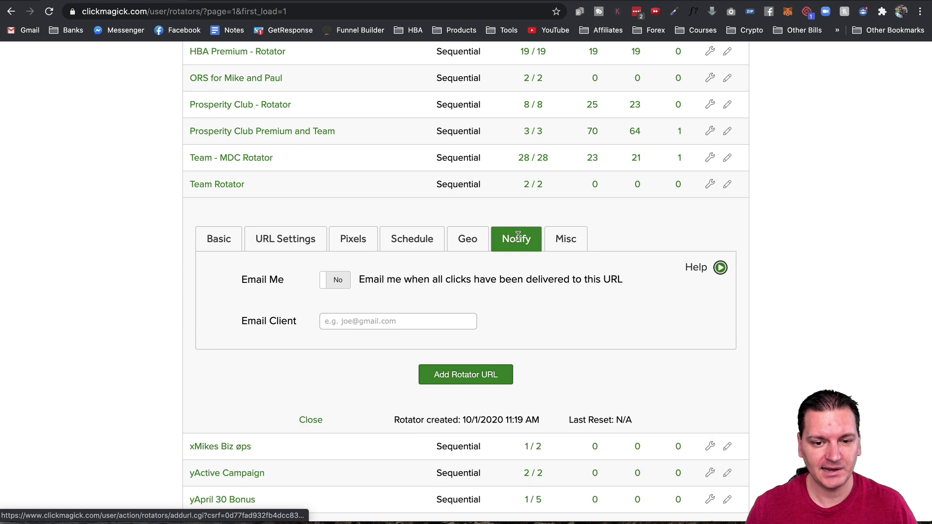
click(338, 282)
click(369, 321)
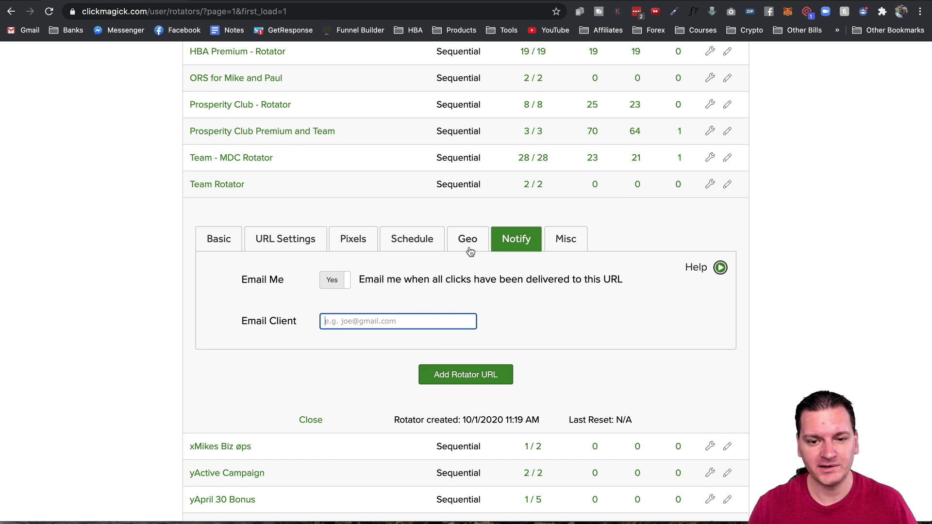
click(334, 281)
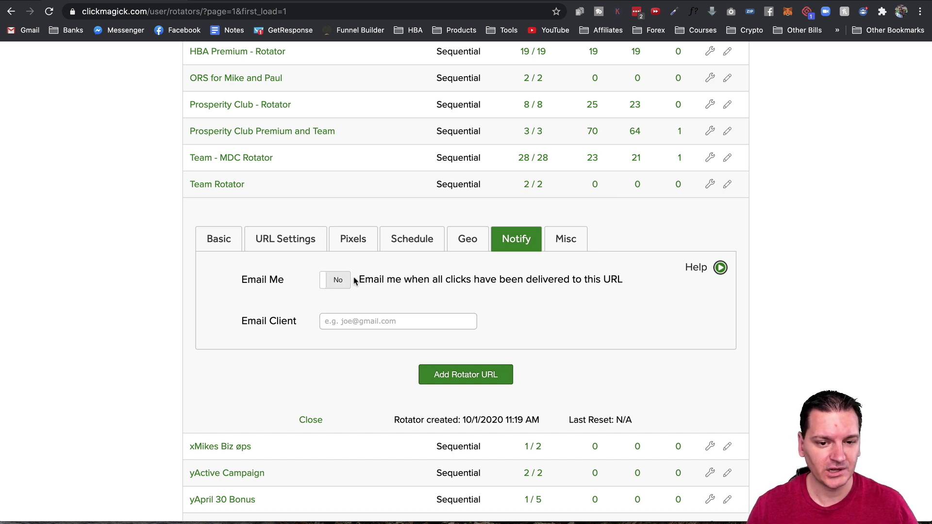
Examine where pixels or other tracking codes can be added for the new URL and revisit its URL settings
click(360, 243)
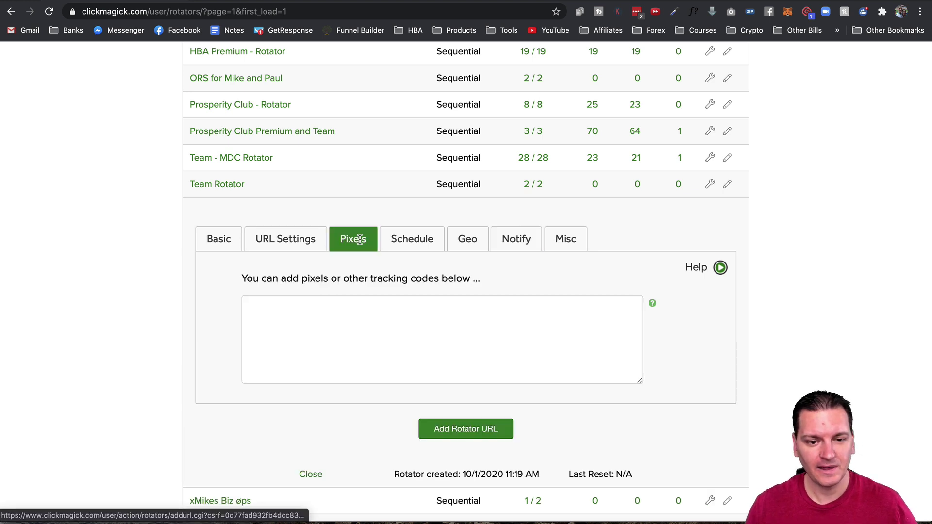
click(315, 320)
drag(262, 279, 455, 280)
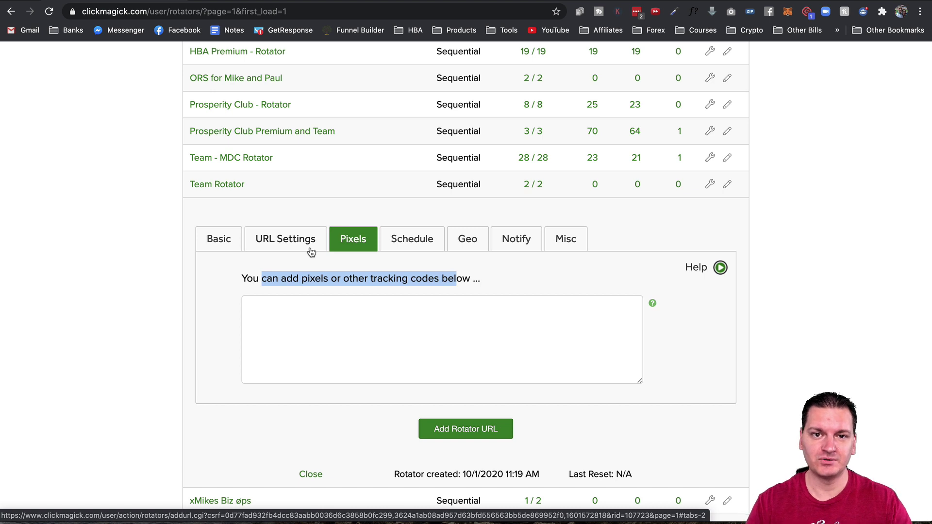
click(390, 291)
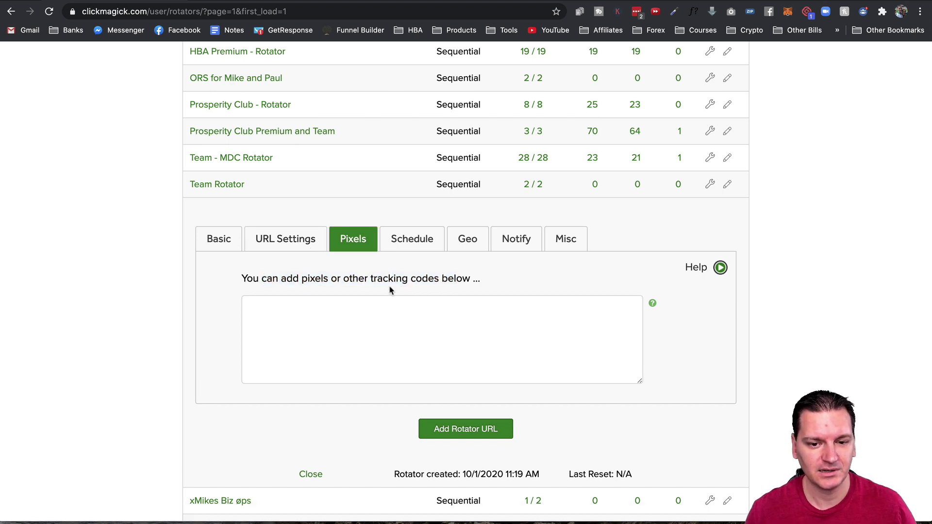
click(278, 238)
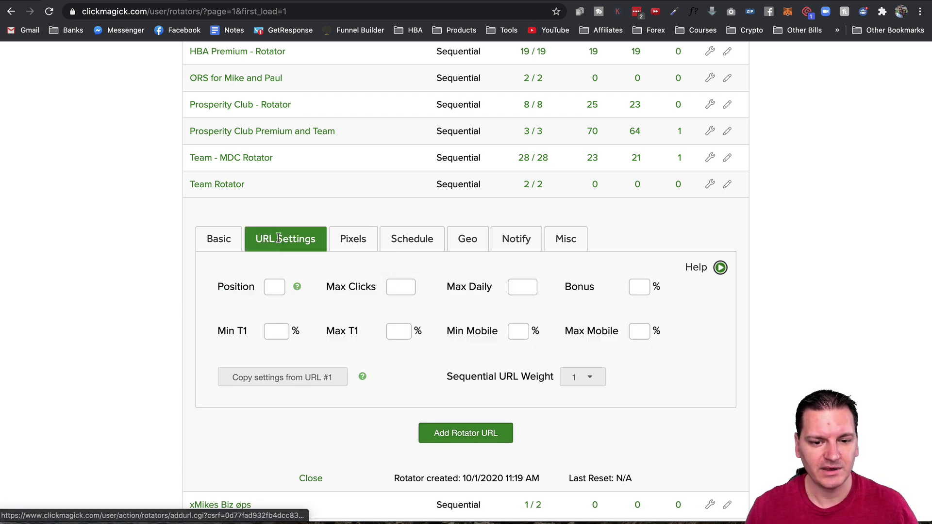
Return to the new URL's basic details and add it to Team Rotator
click(223, 238)
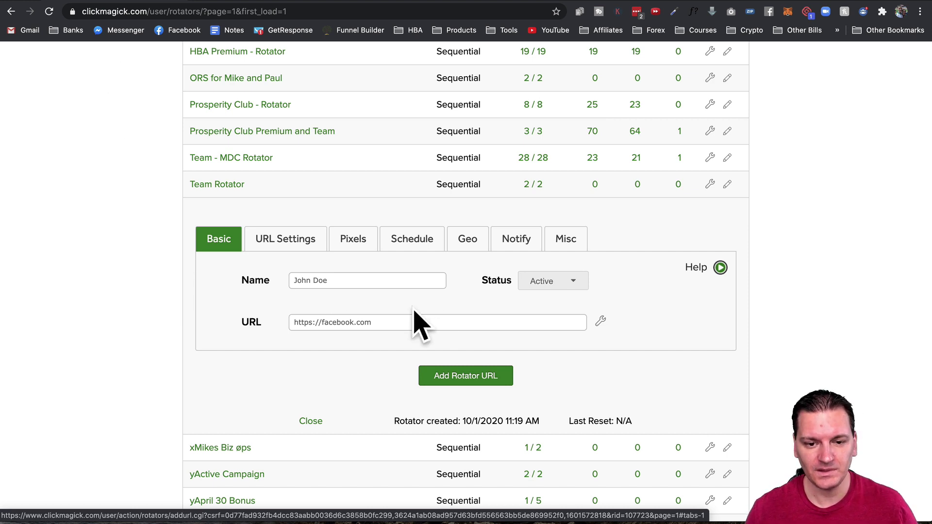
click(470, 377)
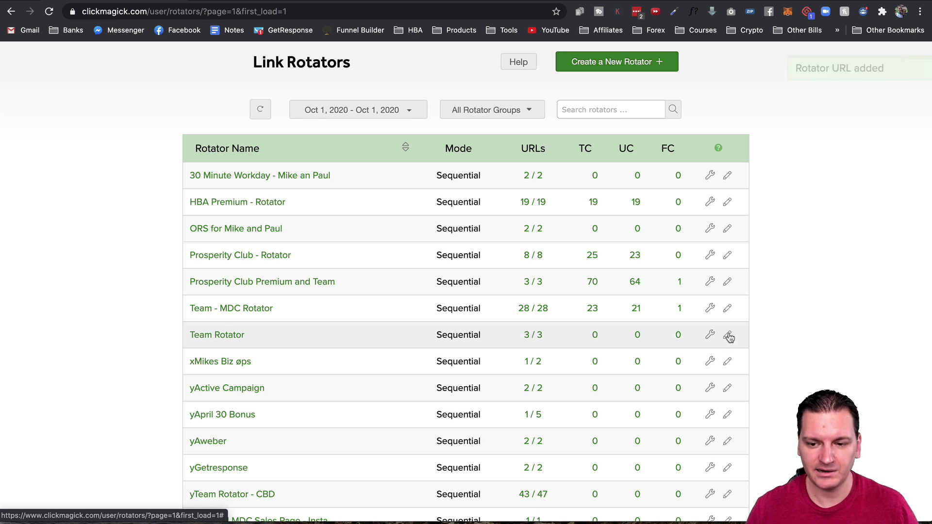
Edit Team Rotator so that repeat clicks are sent to Next URL, and save the changes
click(710, 336)
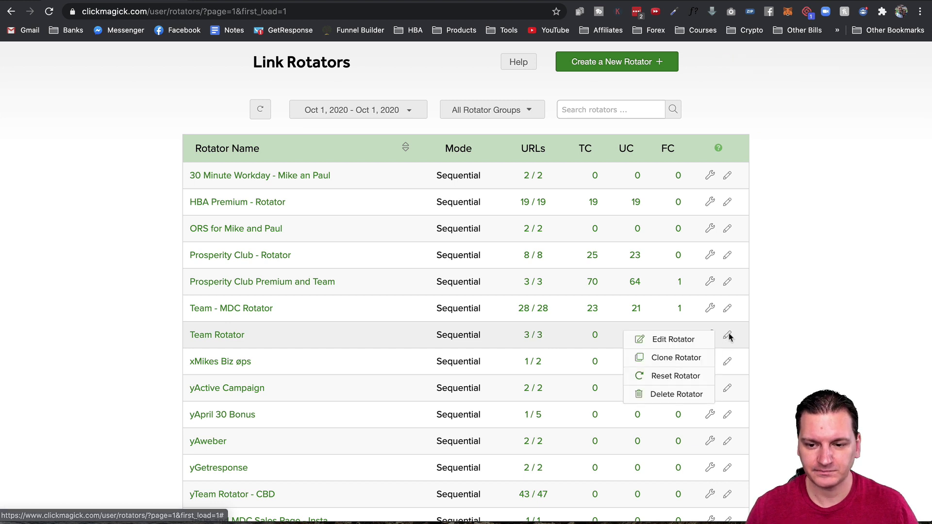
click(670, 342)
scroll(284, 369, down, 3)
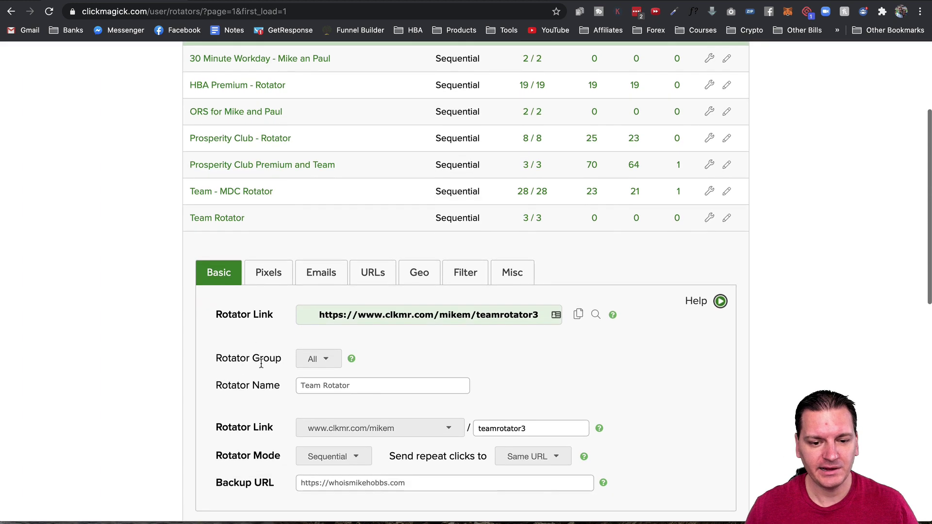
scroll(278, 365, down, 1)
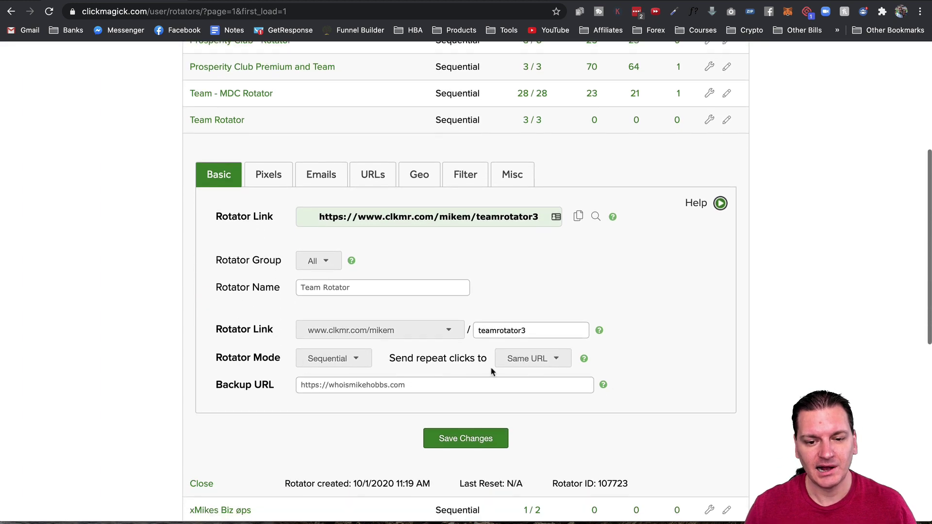
click(541, 359)
click(518, 368)
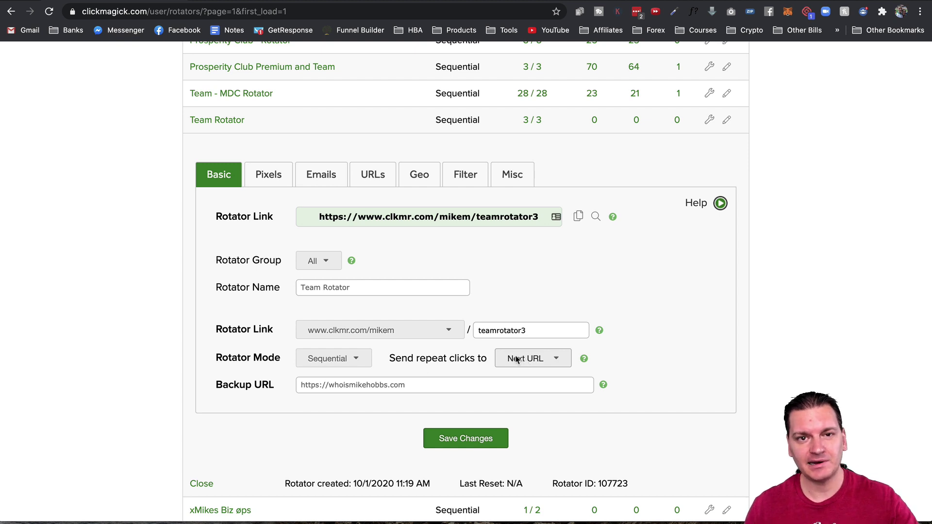
click(457, 442)
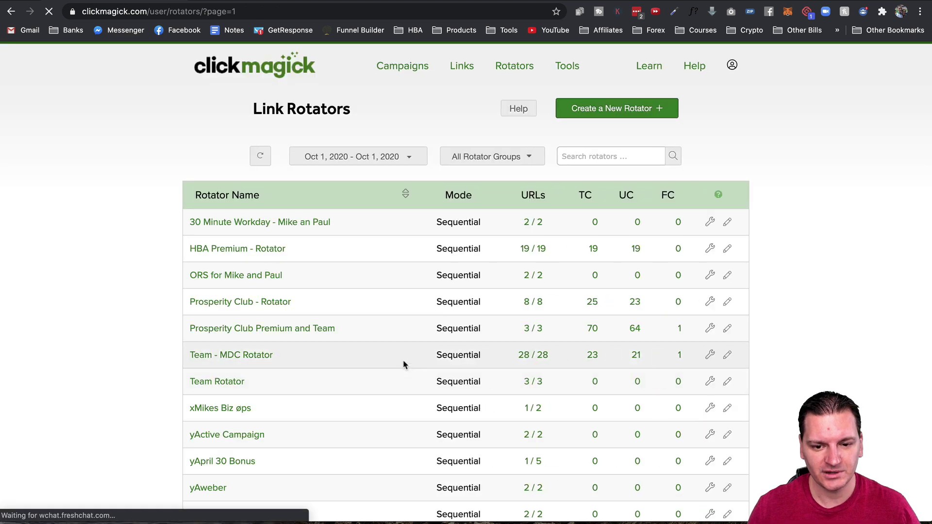
Open Team Rotator's settings and copy its full rotator link
click(533, 382)
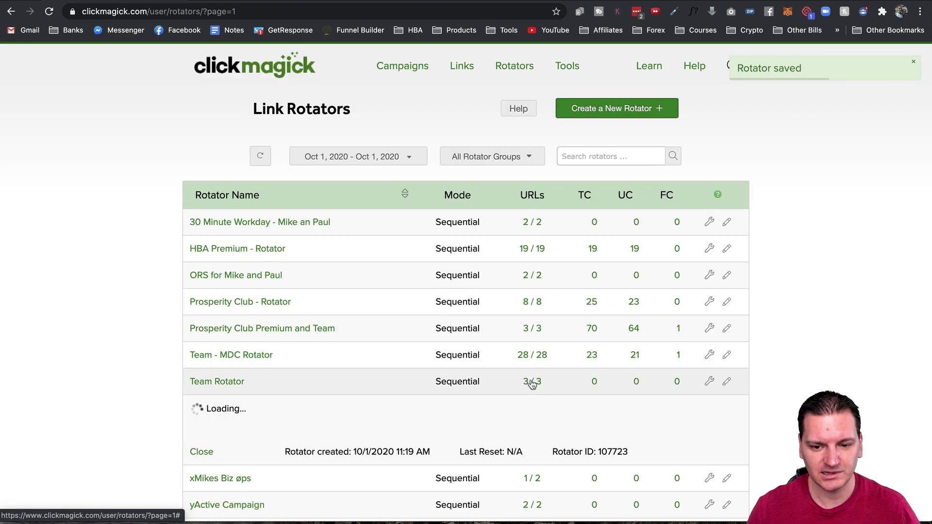
scroll(531, 381, down, 1)
click(218, 354)
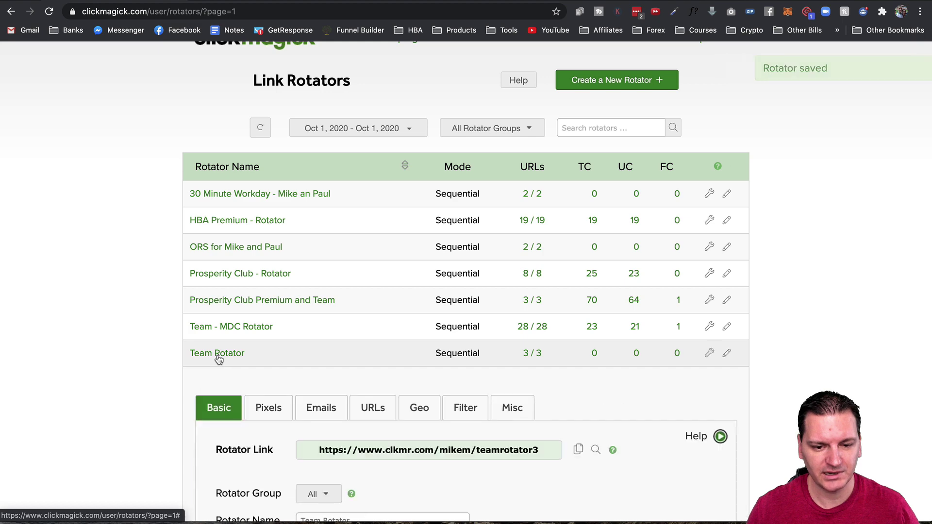
scroll(216, 359, down, 4)
triple_click(476, 343)
key(super+c)
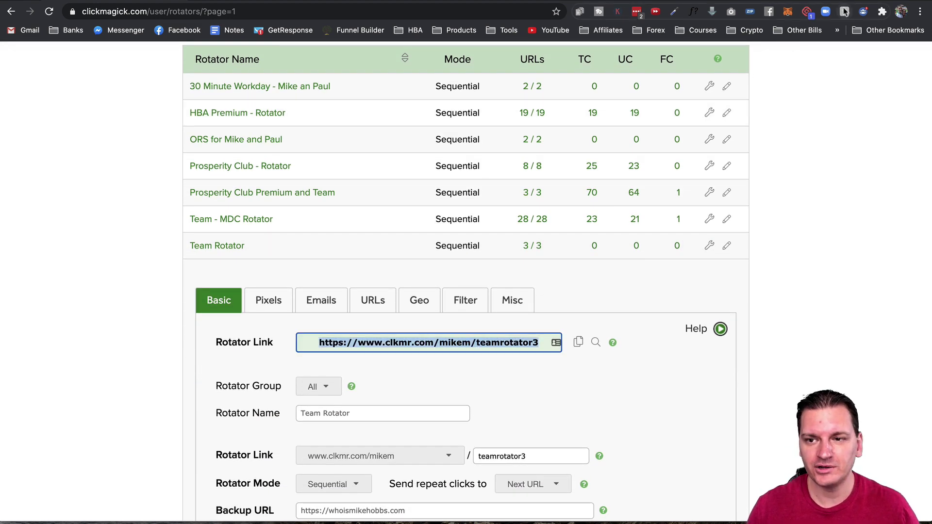
Test the rotation by loading the copied rotator link in a new browser tab and loading it a second time there
key(super+t)
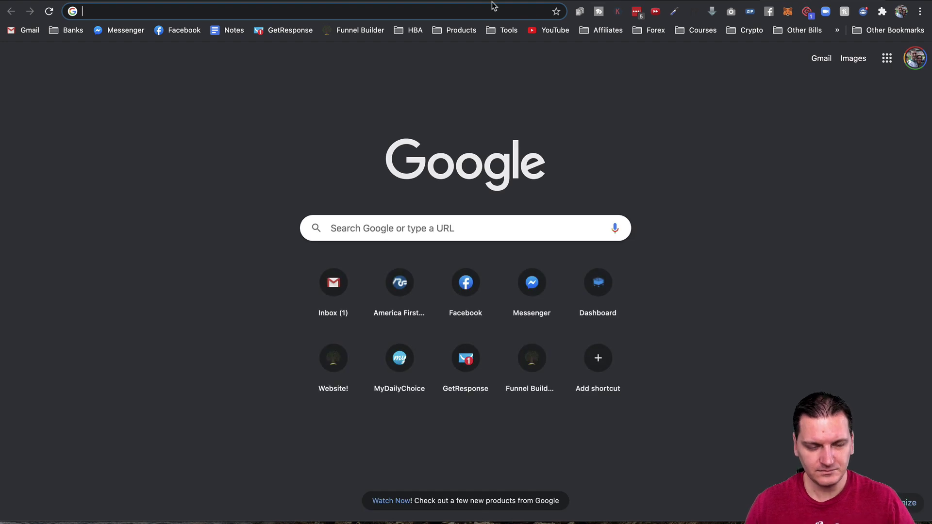
key(super+v)
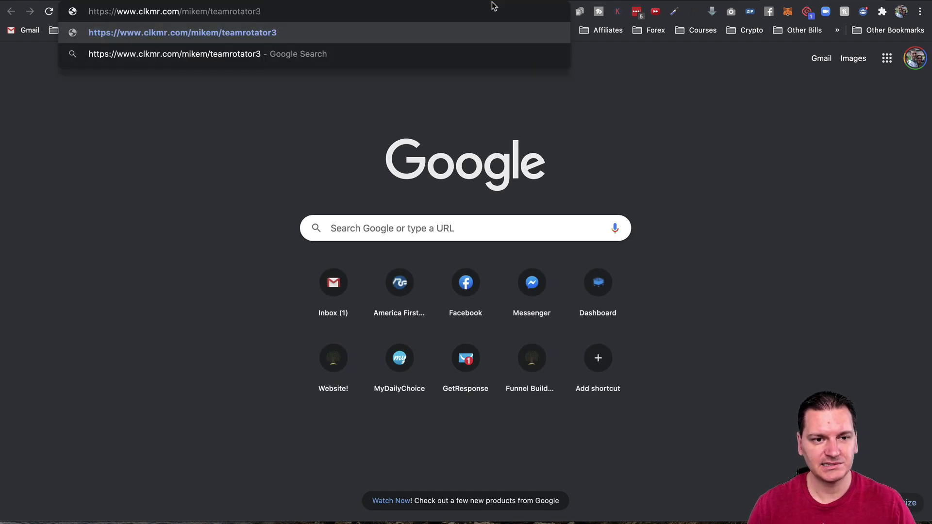
key(Return)
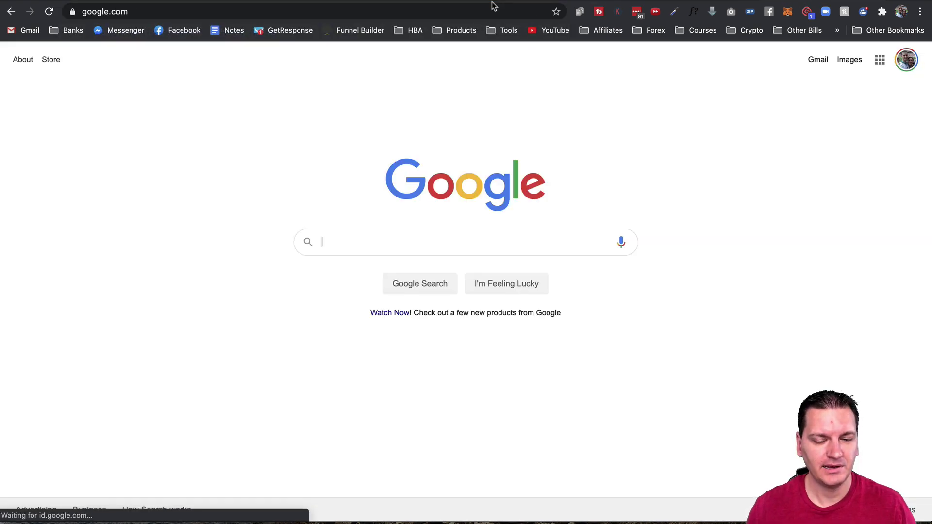
click(196, 11)
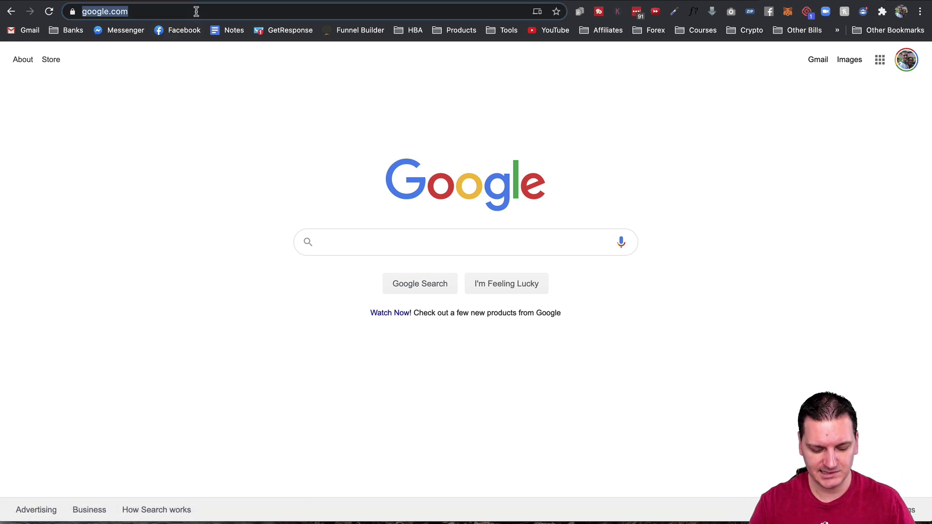
key(super+v)
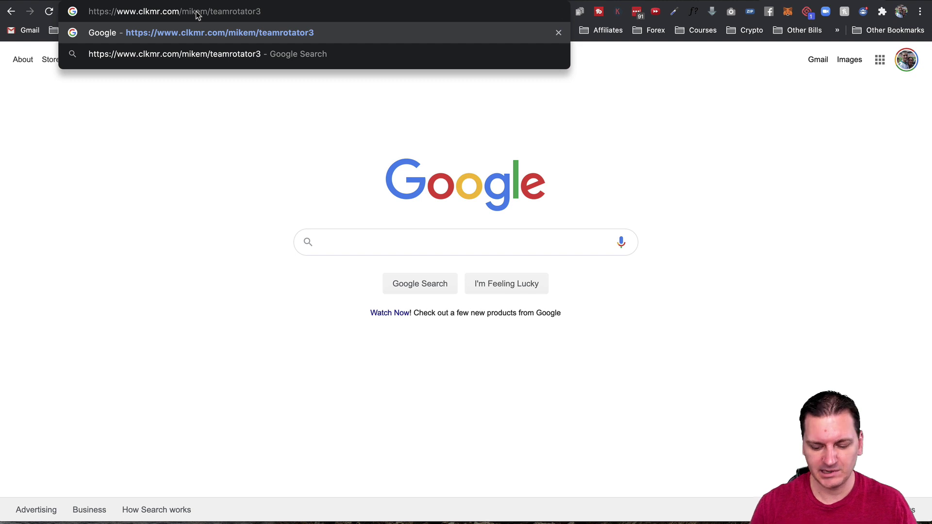
key(Return)
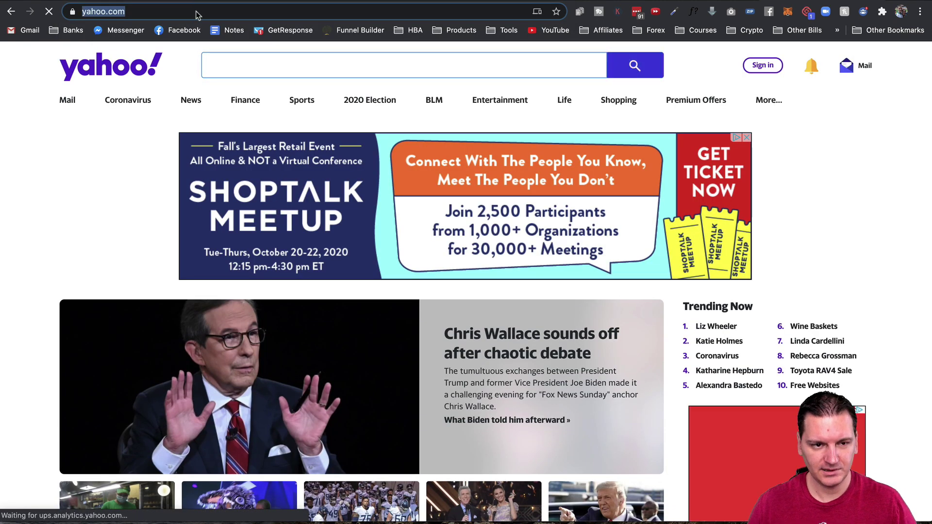
Load the copied Team Rotator link three more times in the test tab to check that it rotates between the URLs
click(196, 12)
key(super+v)
key(Return)
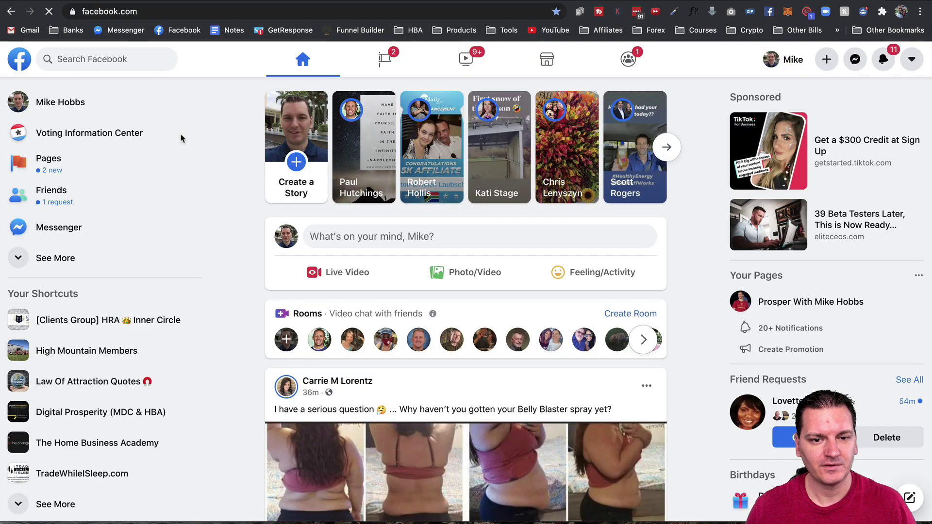
scroll(245, 263, down, 10)
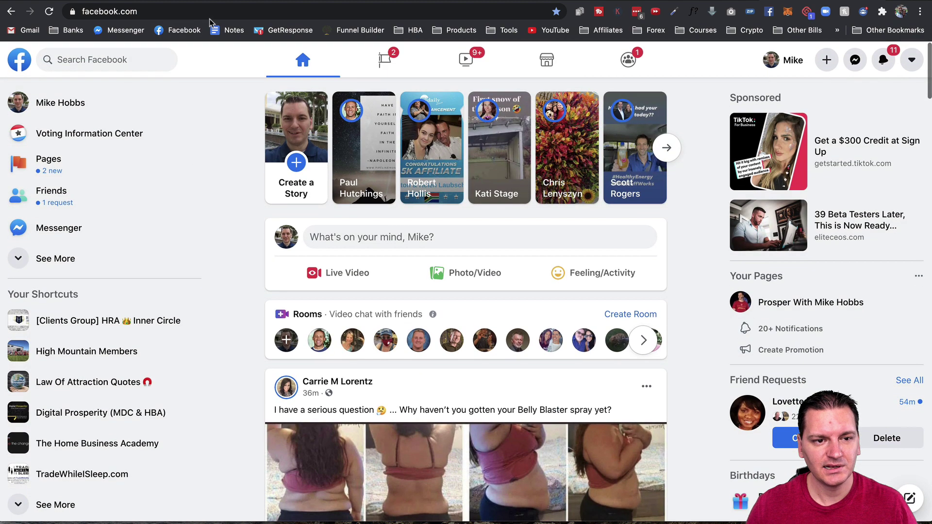
click(177, 11)
key(super+v)
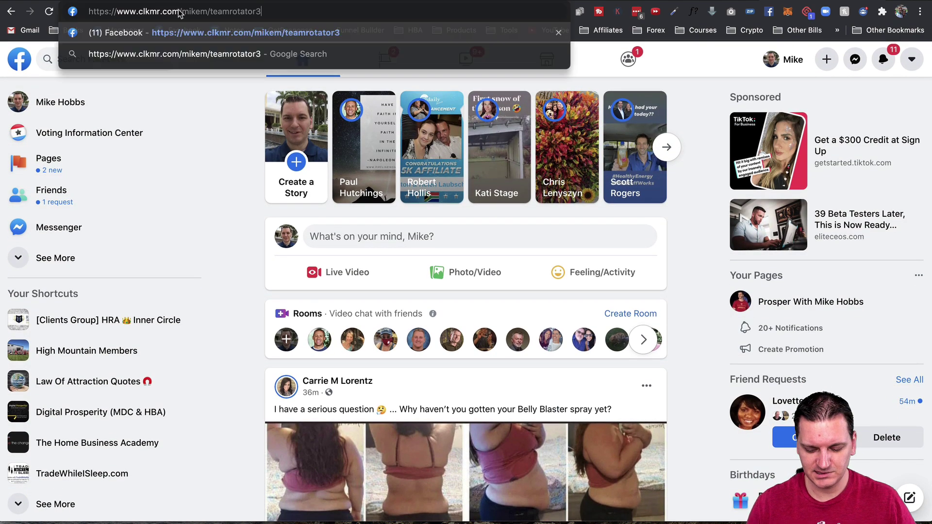
key(Return)
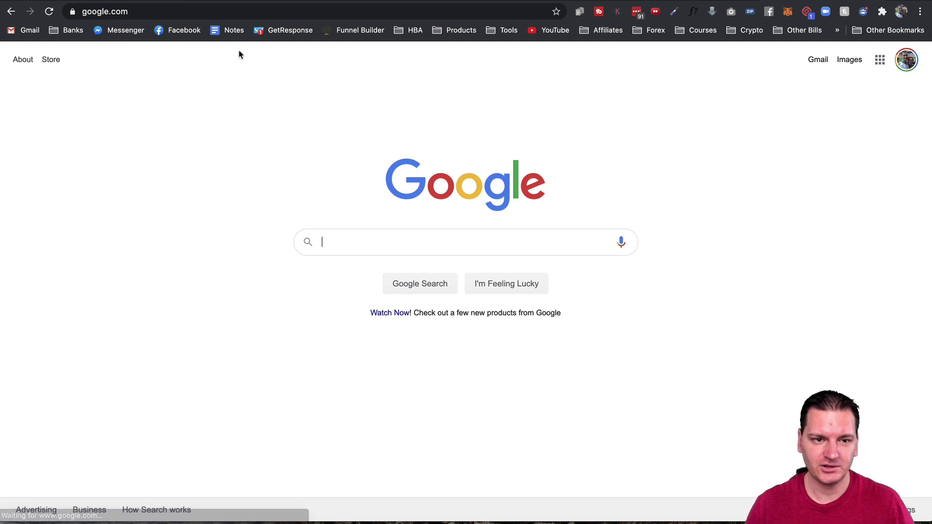
click(191, 10)
text(yahoo.com)
key(Return)
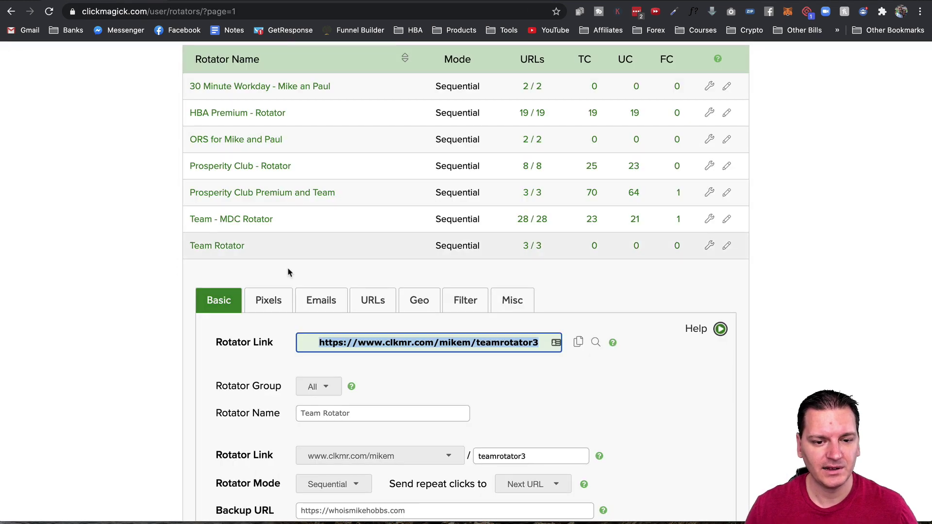
Set Team Rotator to send repeat clicks to Same URL and save the changes
scroll(379, 397, down, 1)
scroll(380, 397, down, 3)
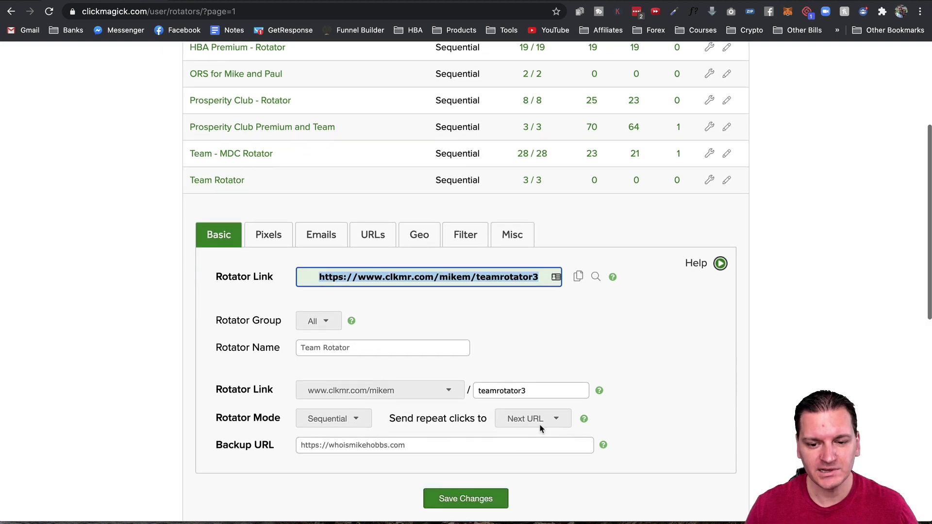
click(539, 420)
click(525, 404)
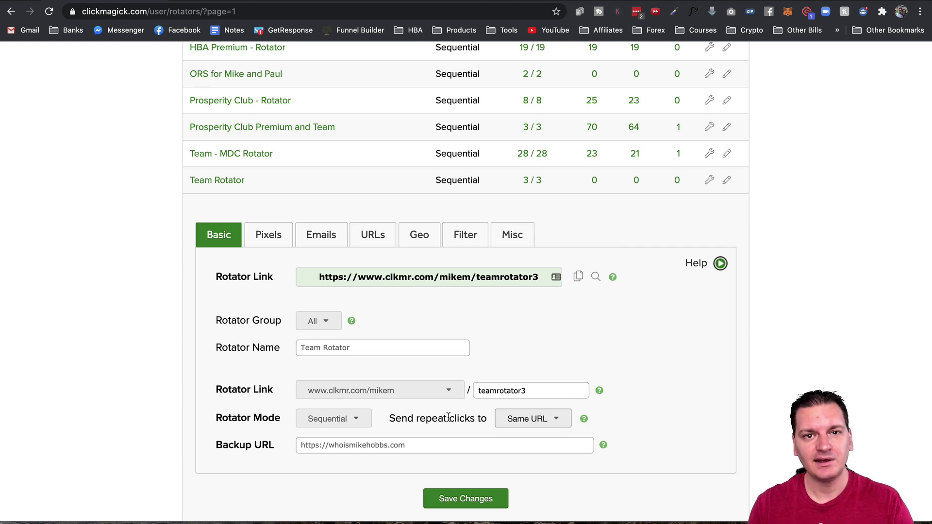
scroll(451, 418, down, 2)
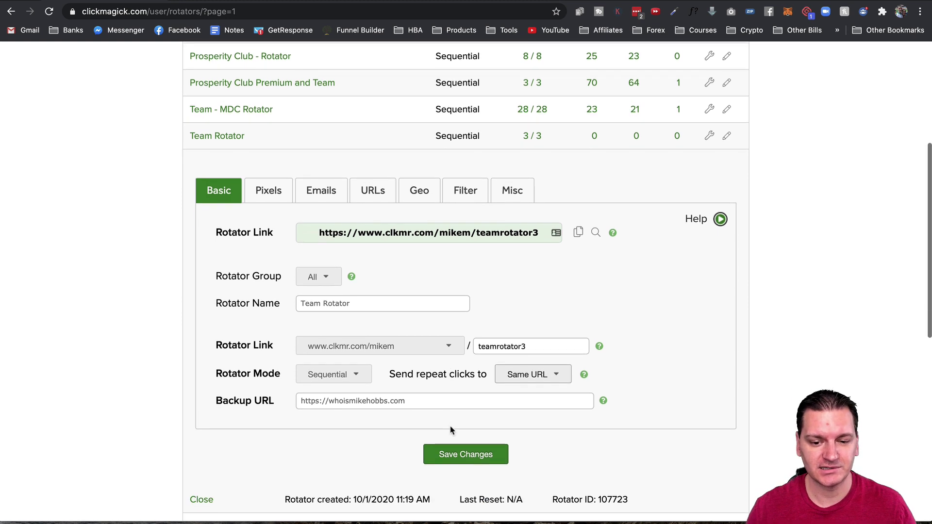
click(457, 456)
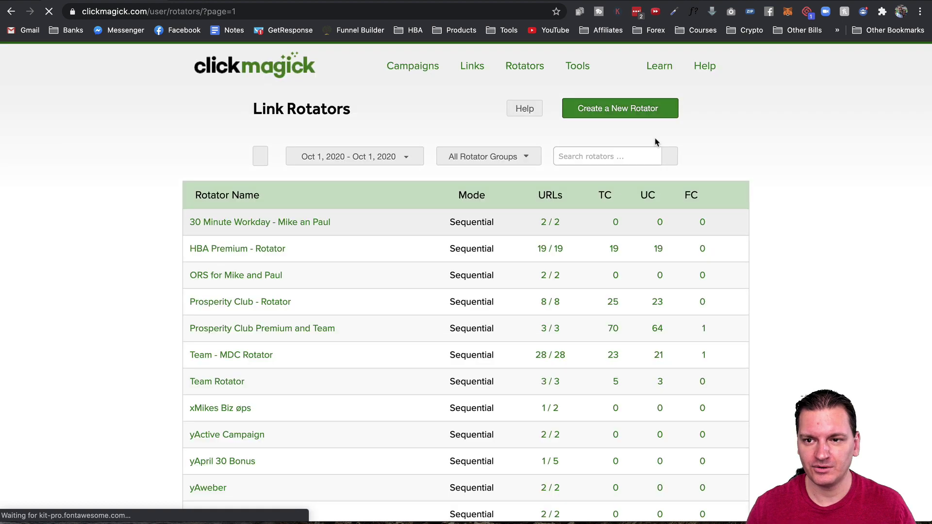
Test the Same URL setting by loading the teamrotator3 link three times in the test tab
key(ctrl+Tab)
click(317, 12)
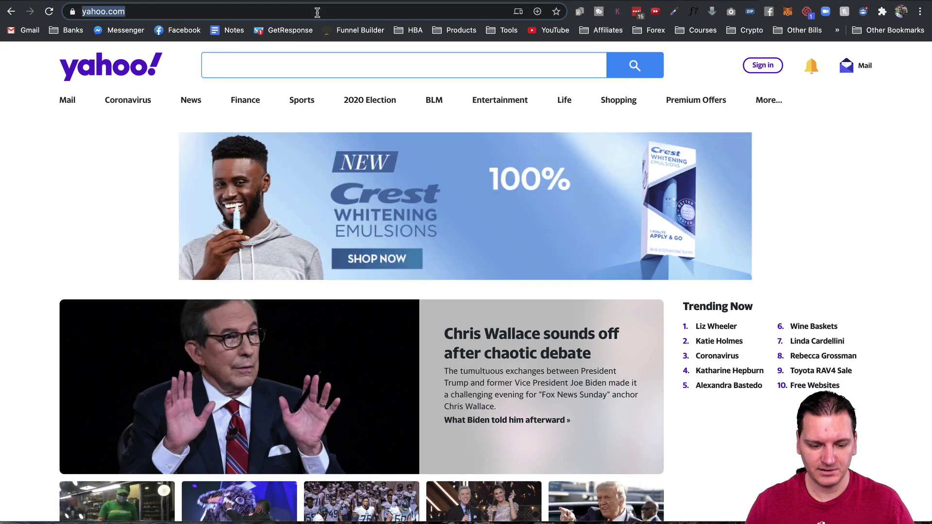
key(super+v)
key(Return)
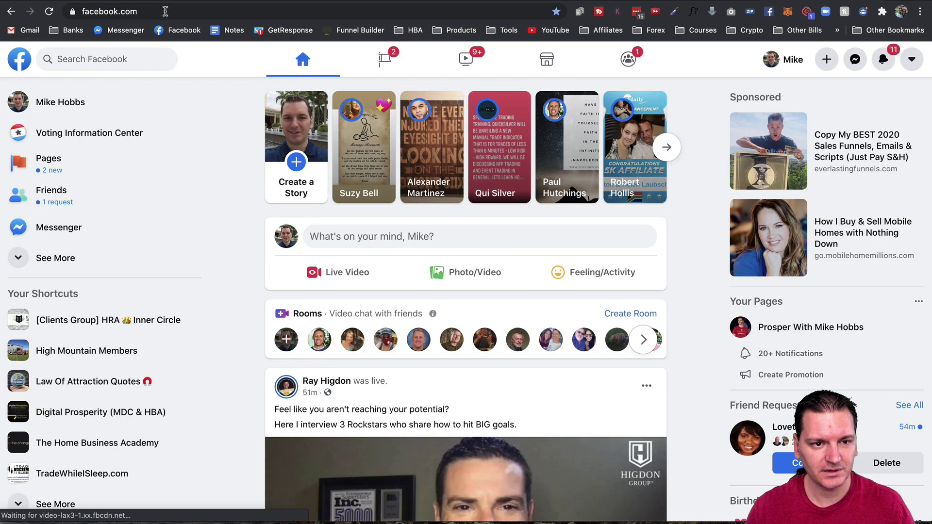
click(171, 10)
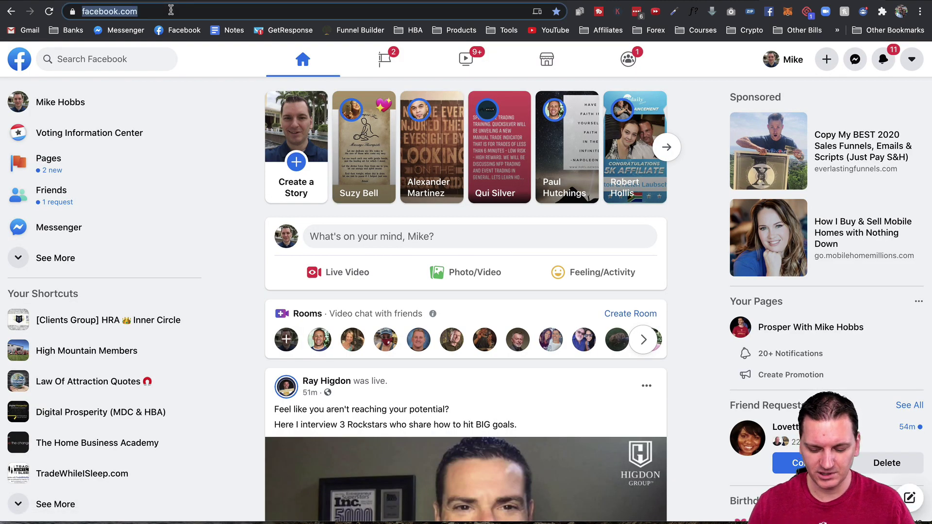
text(https://www.clkmr.com/mikem/hosmraterate-1)
key(Return)
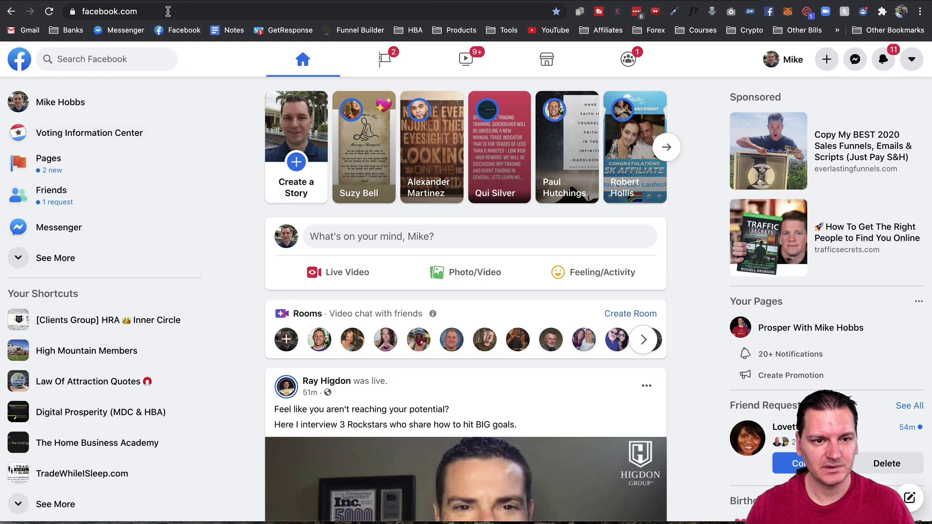
click(168, 11)
text(https://www.clkmr.com/mikehobbs/teamrotator1)
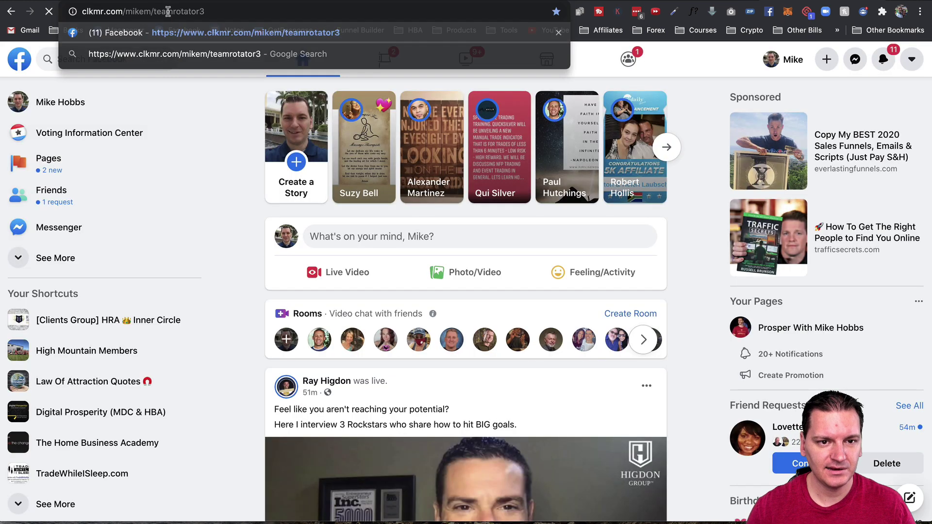
key(Return)
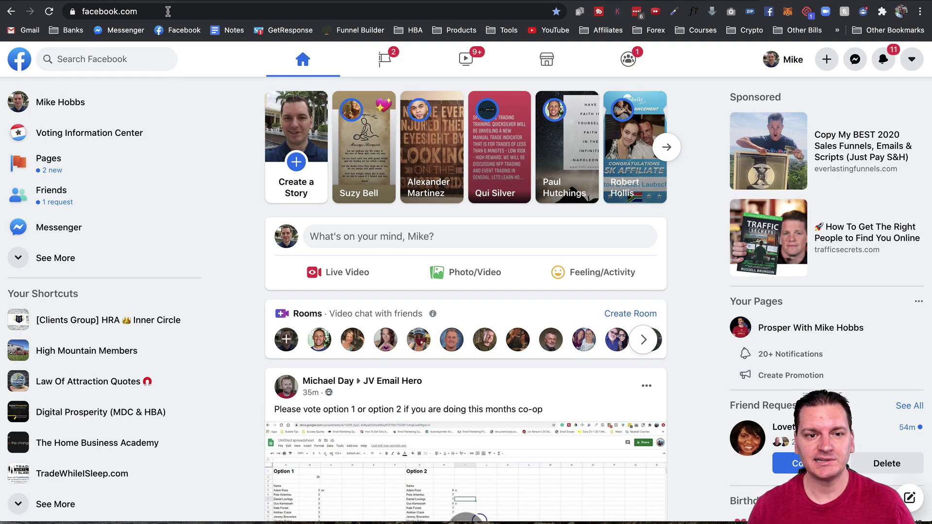
Return to the Link Rotators page and review the click statistics of each URL in Team Rotator
click(138, 1)
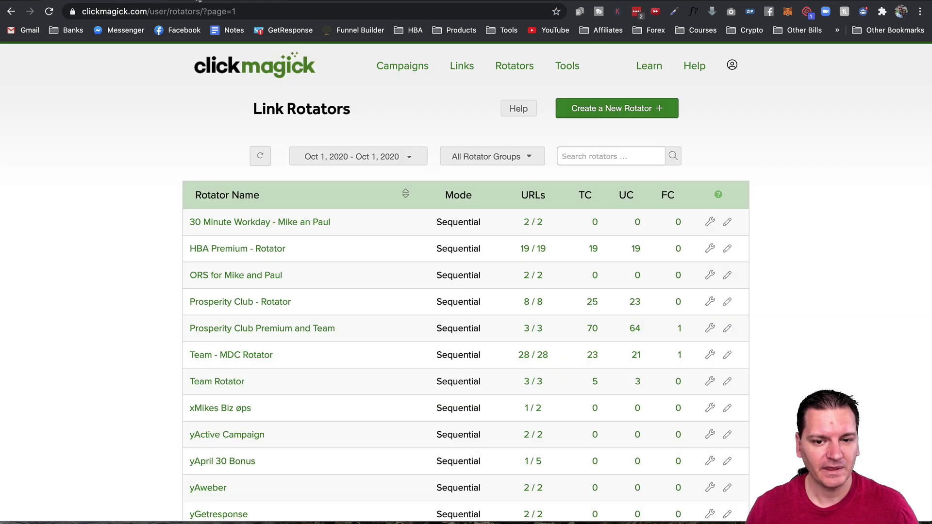
click(534, 383)
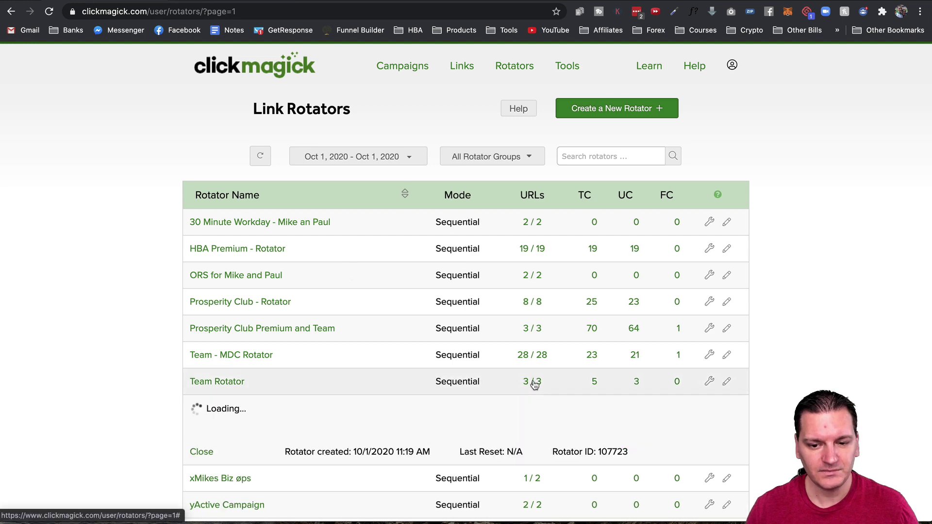
scroll(372, 396, down, 4)
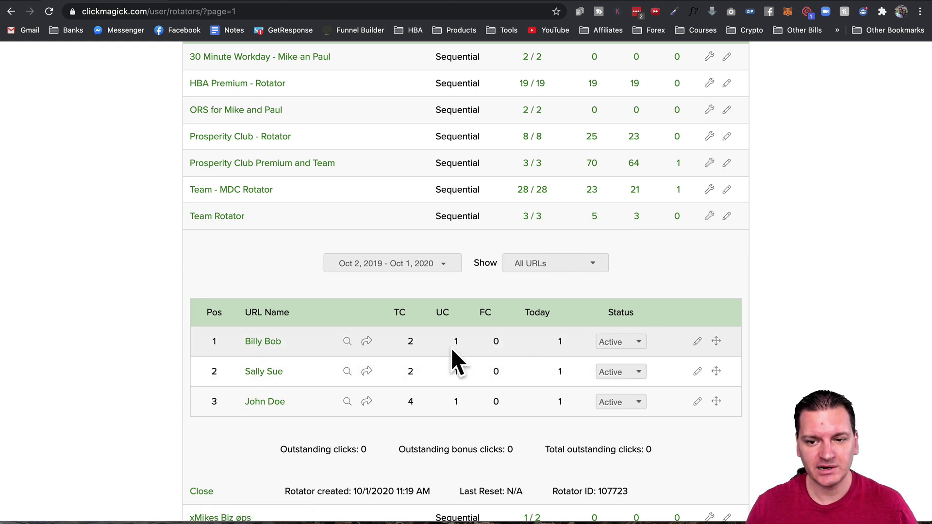
scroll(349, 351, up, 4)
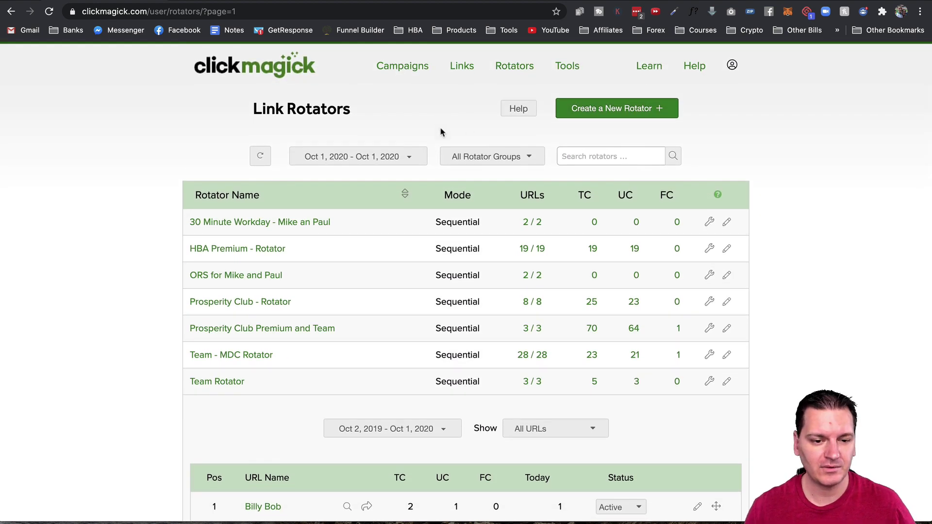
scroll(439, 130, down, 6)
scroll(354, 210, up, 3)
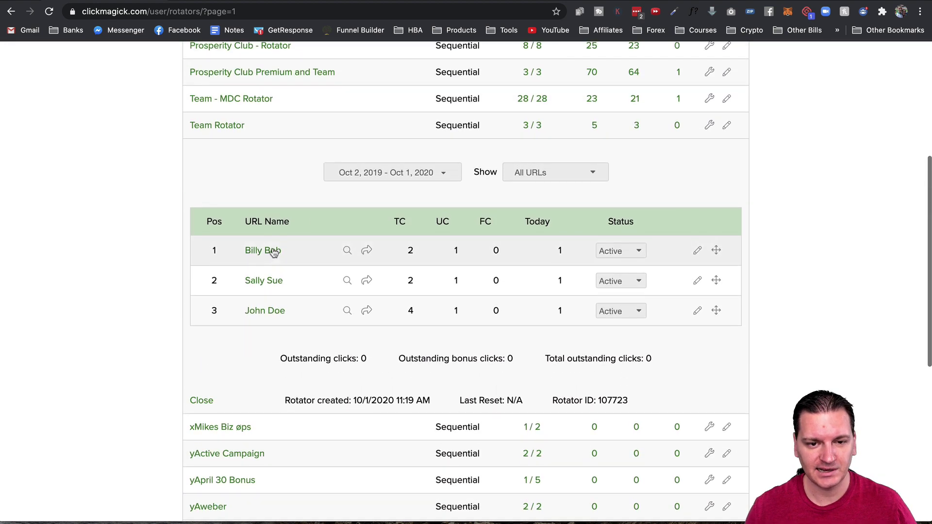
Open Team Rotator for editing and view the available rotator modes without changing the selection
click(727, 238)
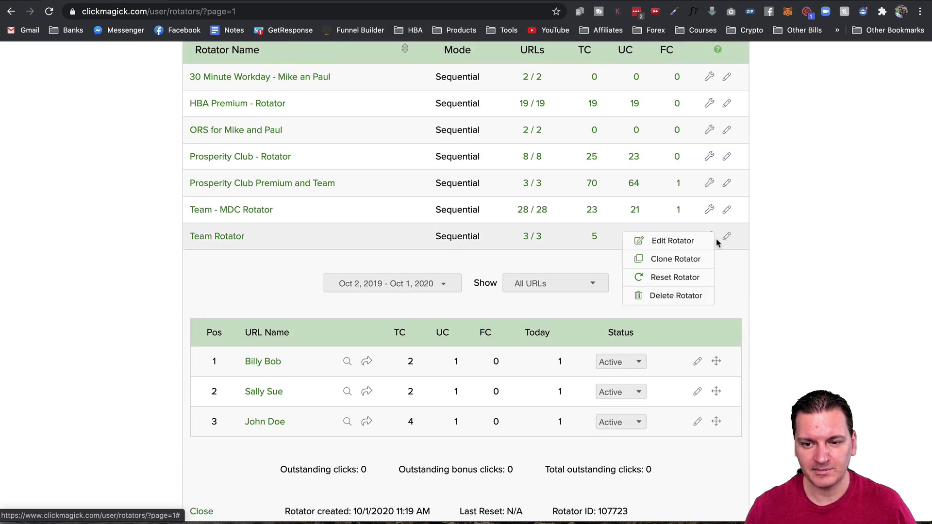
click(675, 239)
scroll(328, 333, down, 2)
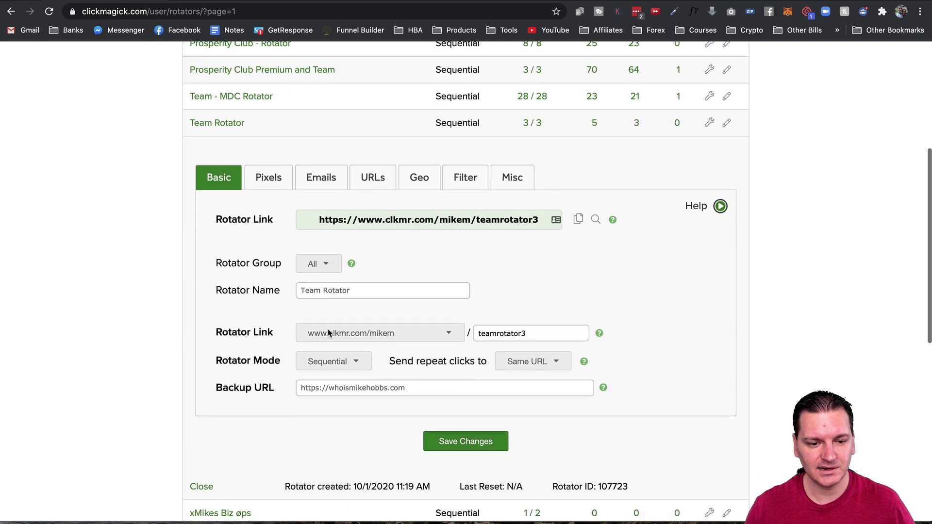
click(345, 365)
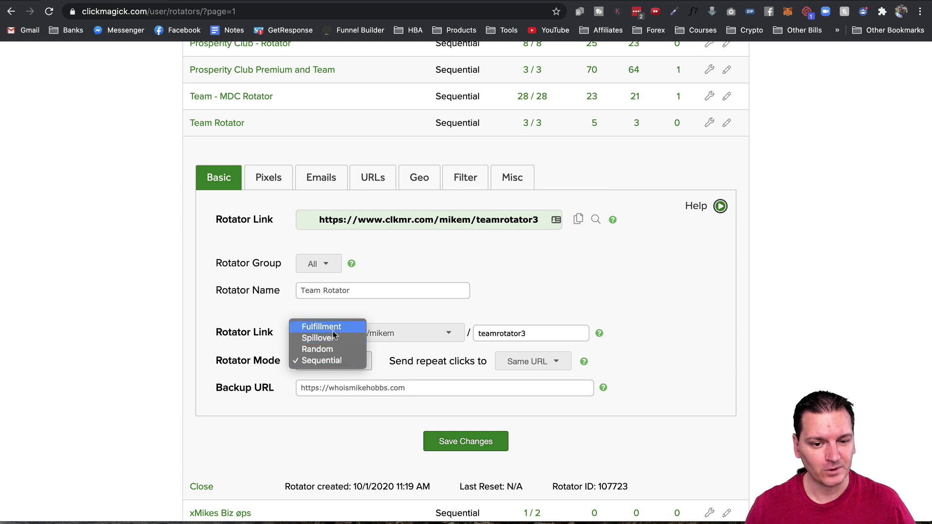
click(606, 362)
Open the help article on the four rotator modes and view the Spillover, Sequential, Random and Fulfillment explanations
click(584, 364)
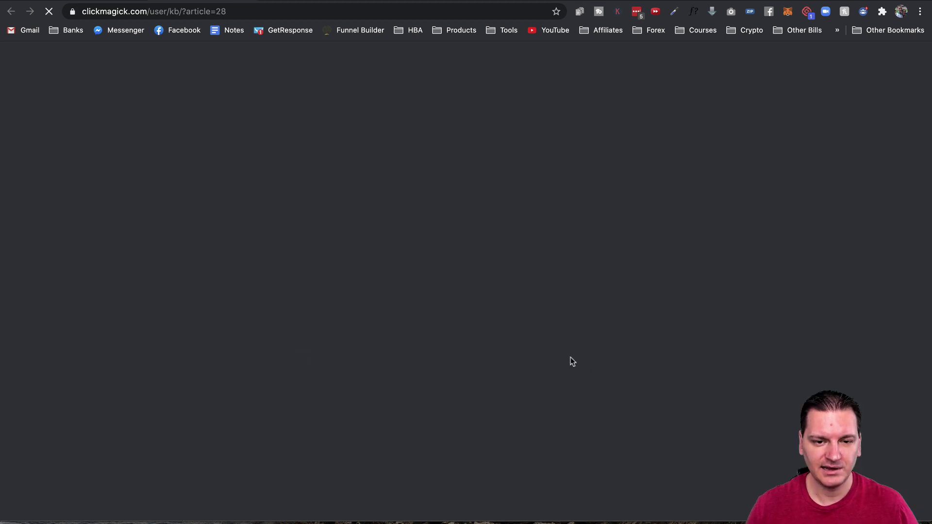
click(294, 321)
double_click(392, 320)
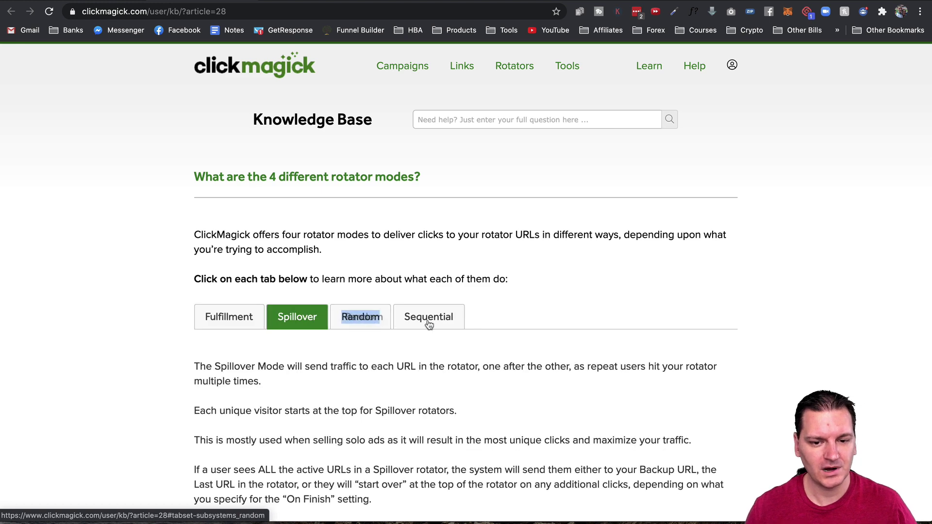
click(427, 321)
click(363, 319)
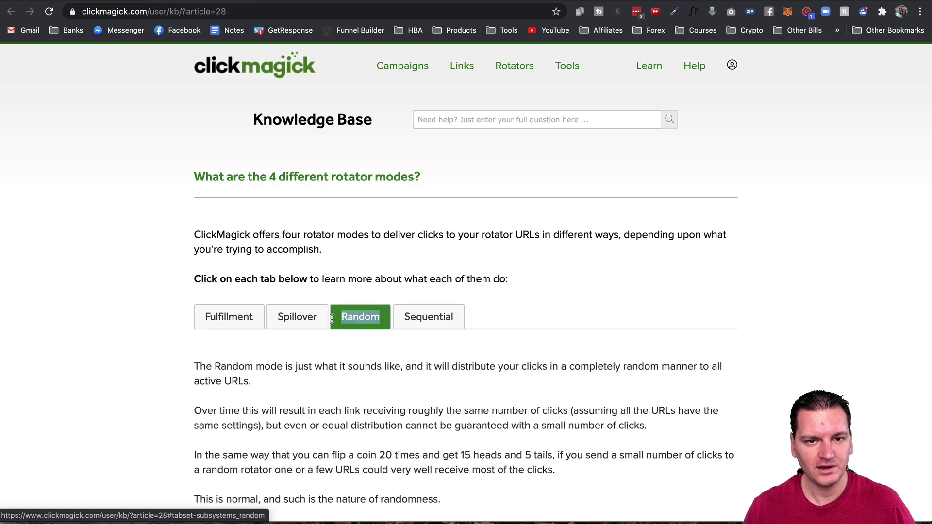
click(234, 318)
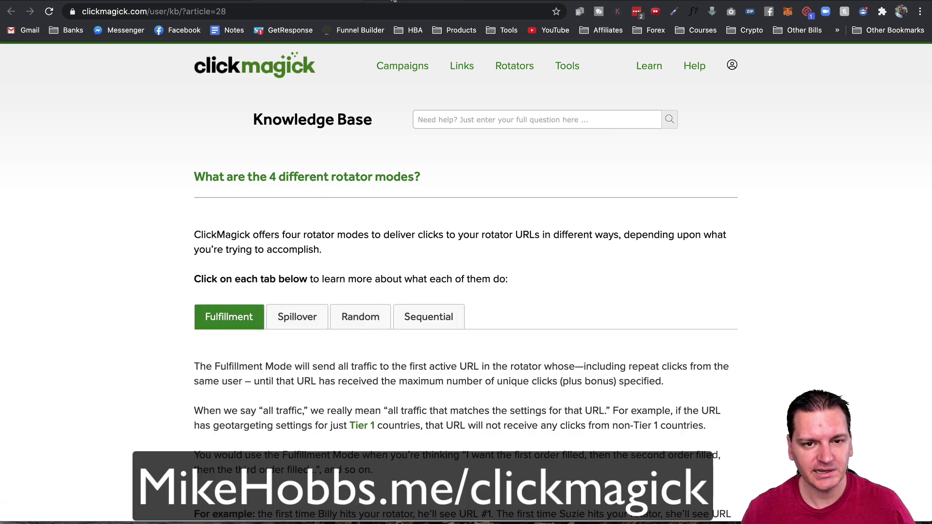
Switch to the ClickMagick pricing page and examine the Starter Plan's monthly price, click limit and included features
click(311, 2)
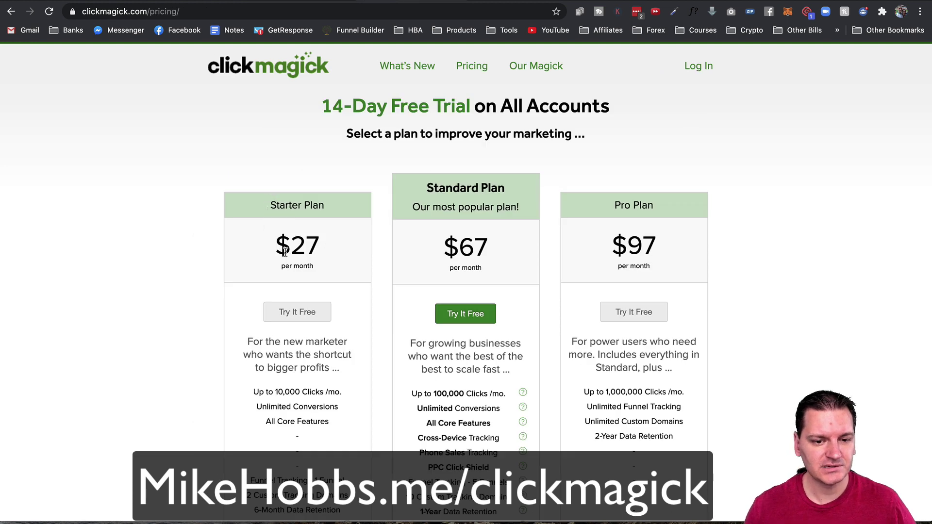
drag(277, 250, 322, 268)
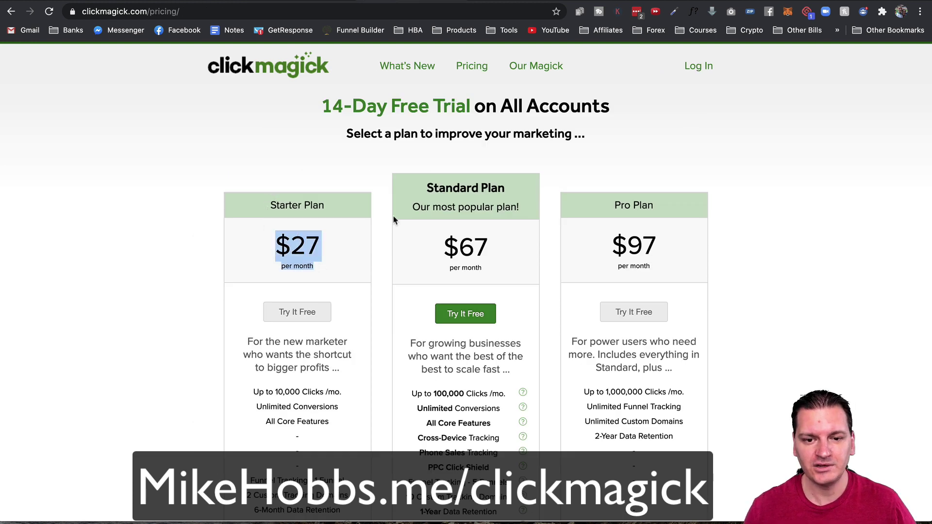
scroll(404, 361, down, 3)
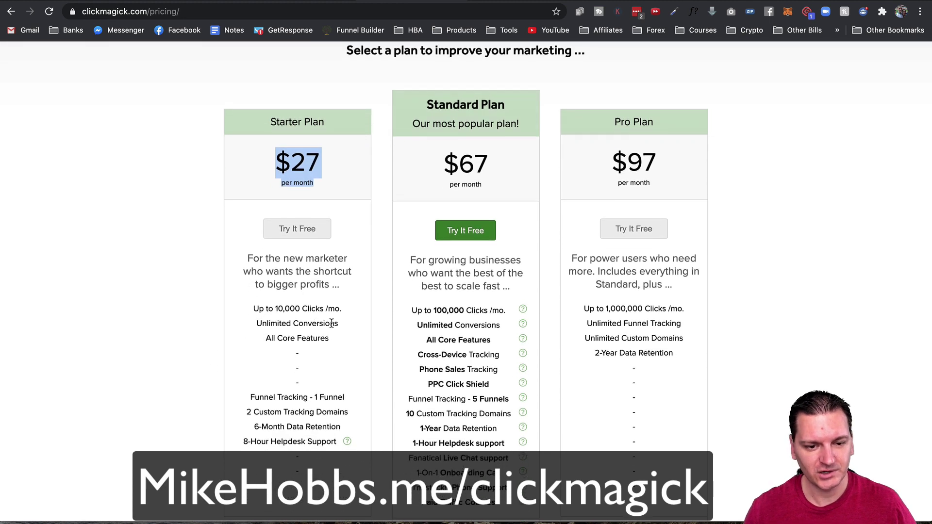
drag(330, 323, 255, 323)
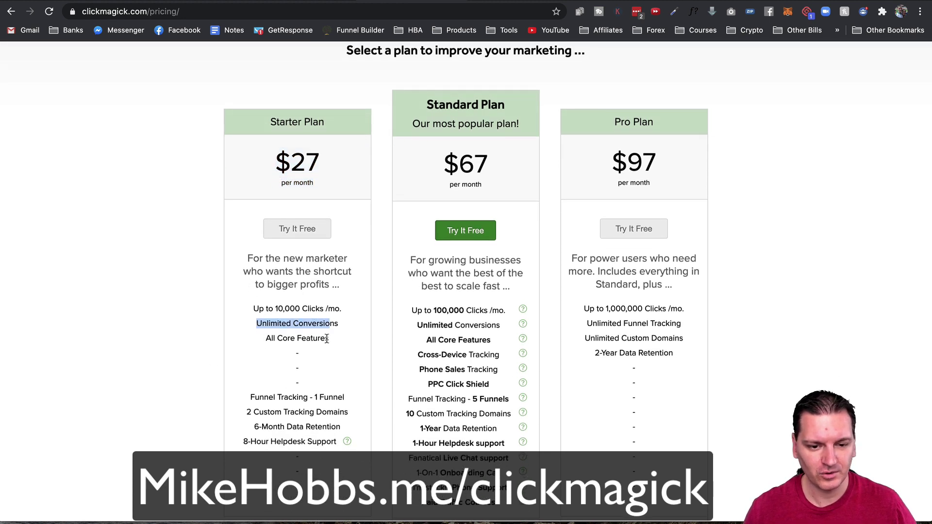
drag(326, 338, 333, 304)
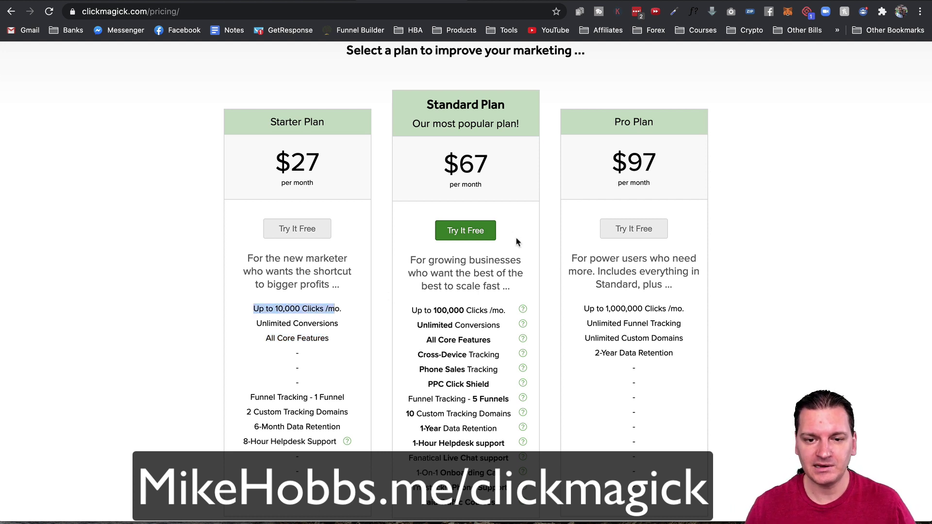
scroll(358, 320, down, 5)
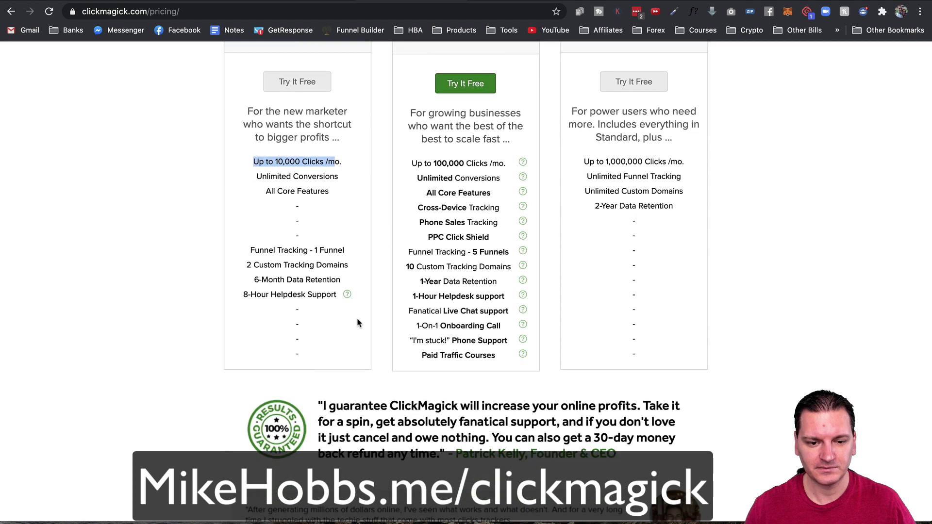
scroll(349, 334, up, 6)
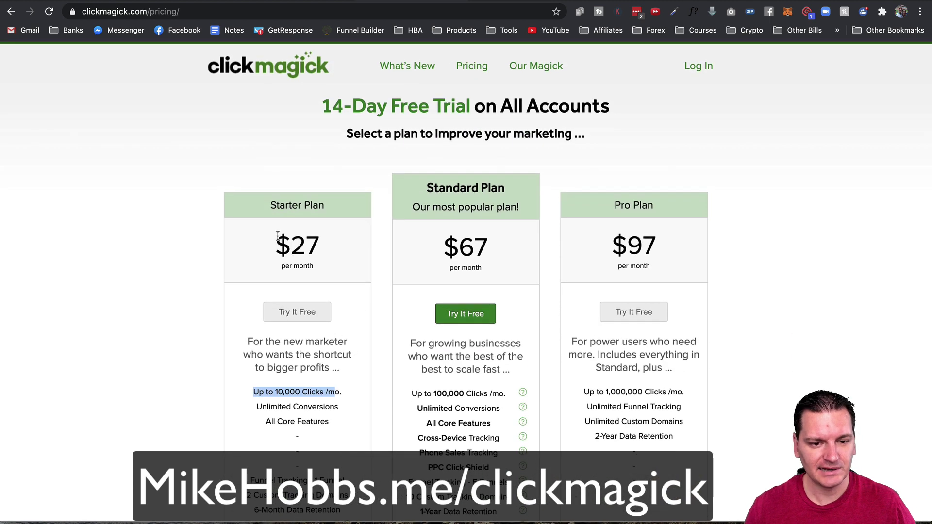
drag(276, 237, 365, 244)
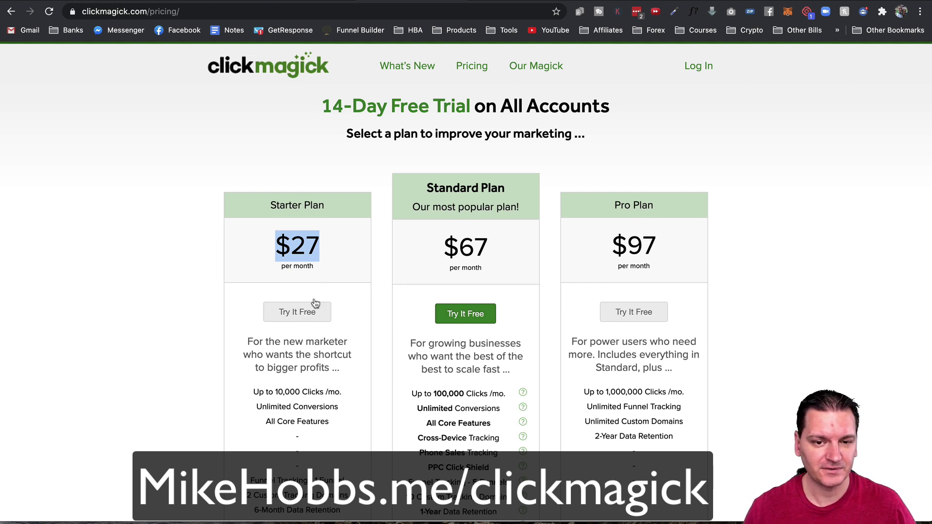
Highlight the 14-day free trial heading on the pricing page, then return to Link Rotators and look over the rotator list and Team Rotator's basic settings
drag(325, 105, 594, 138)
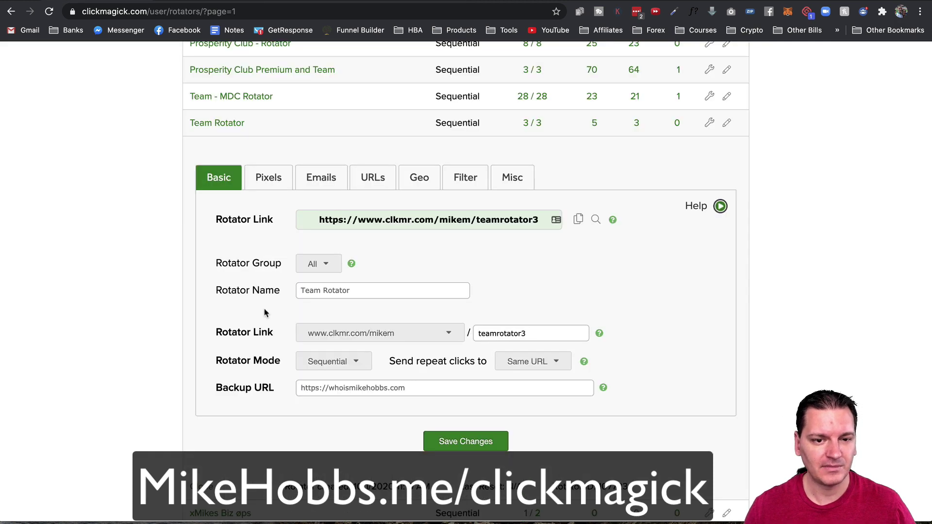
scroll(269, 322, up, 5)
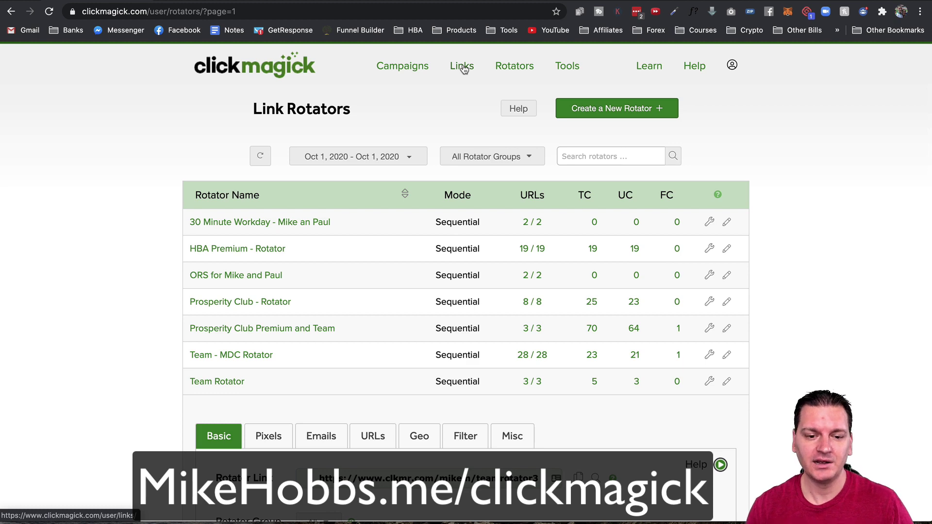
scroll(158, 262, down, 5)
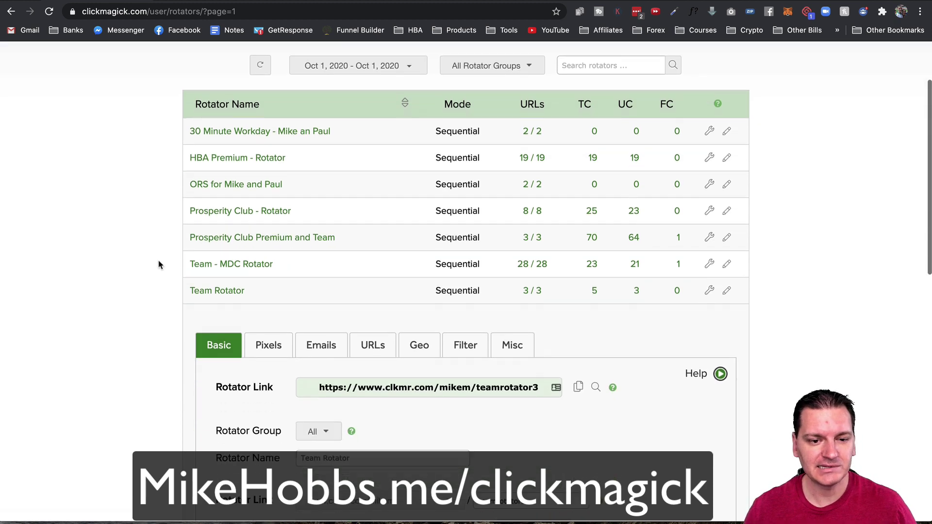
scroll(143, 255, down, 1)
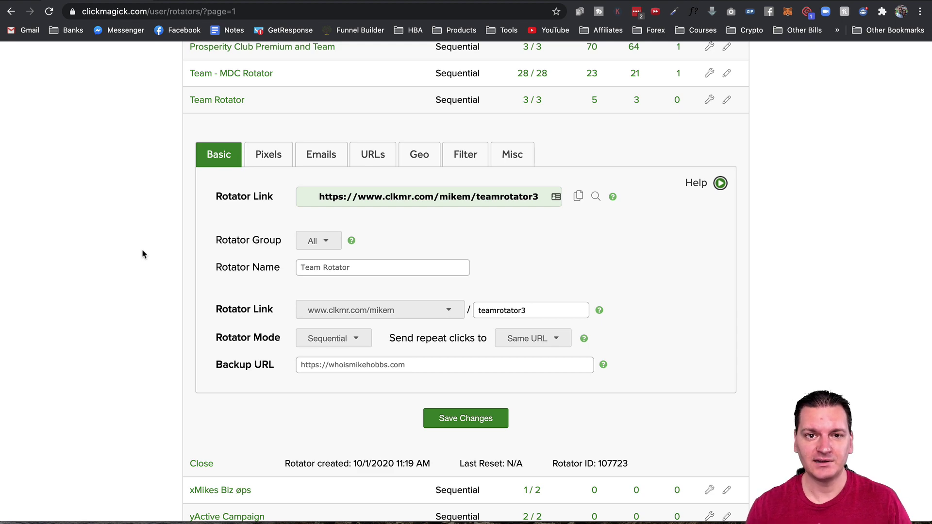
scroll(149, 271, up, 5)
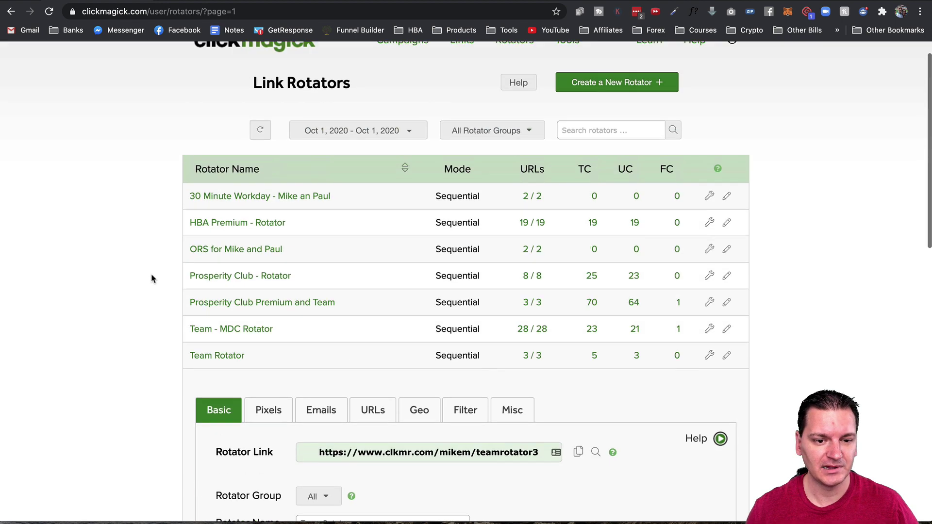
scroll(142, 264, down, 5)
scroll(142, 265, down, 1)
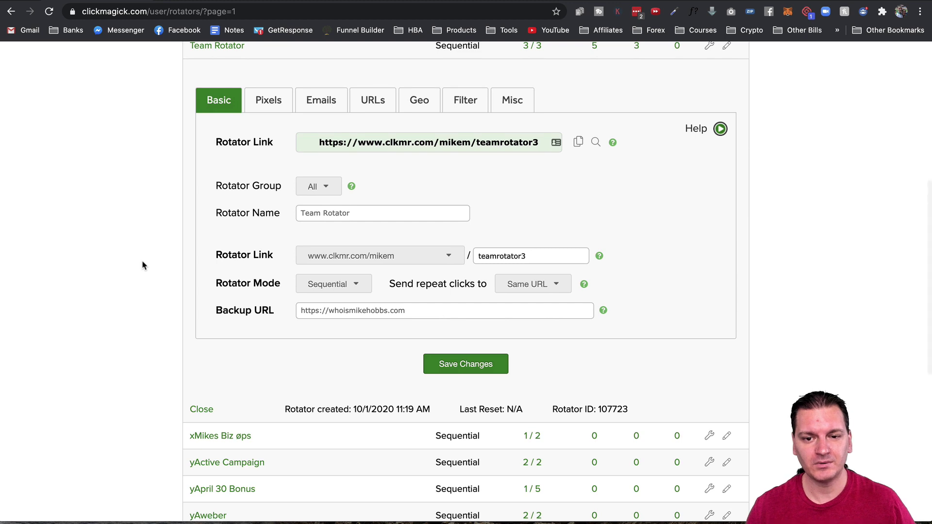